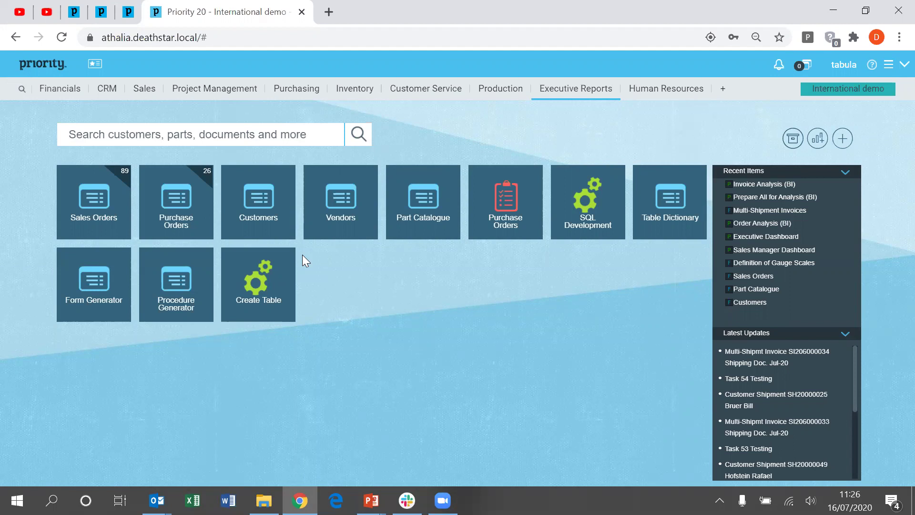
Step: Add the Customer Invoices and Profit and Loss charts to the home page
left_click(817, 139)
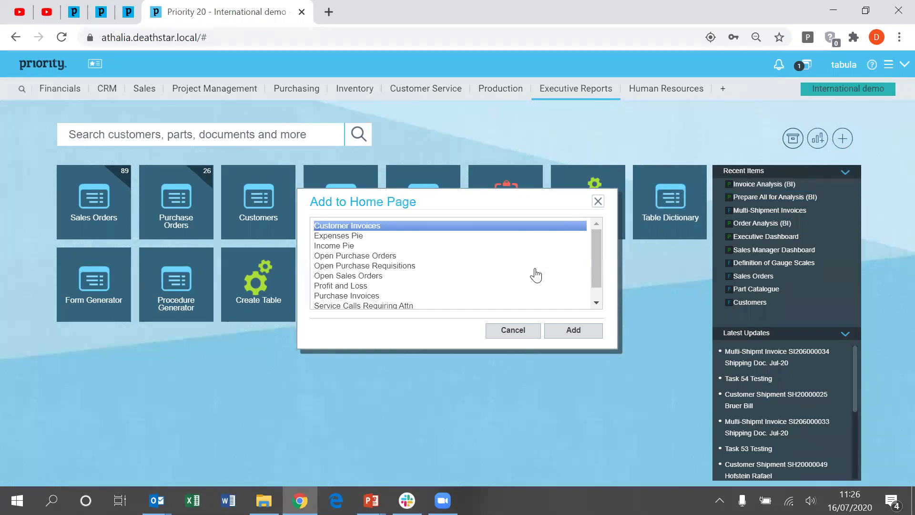
left_click(564, 332)
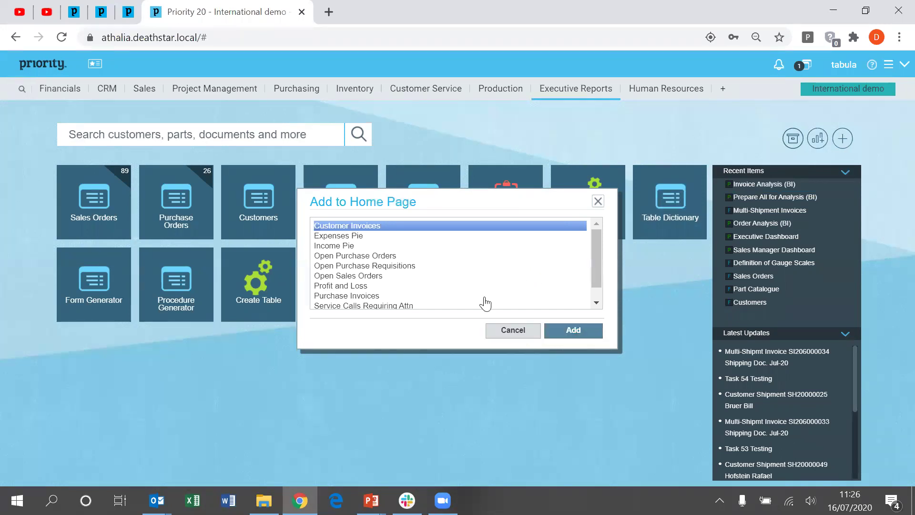
left_click(362, 286)
left_click(577, 330)
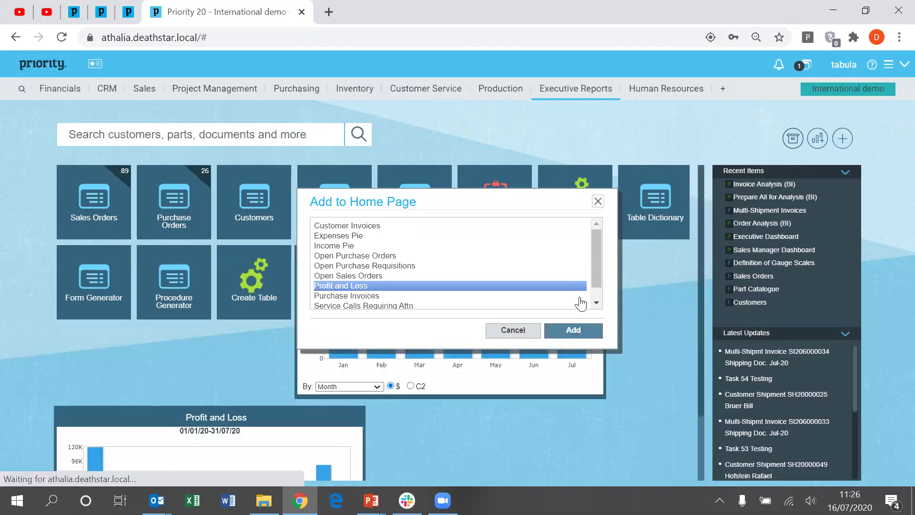
left_click(598, 201)
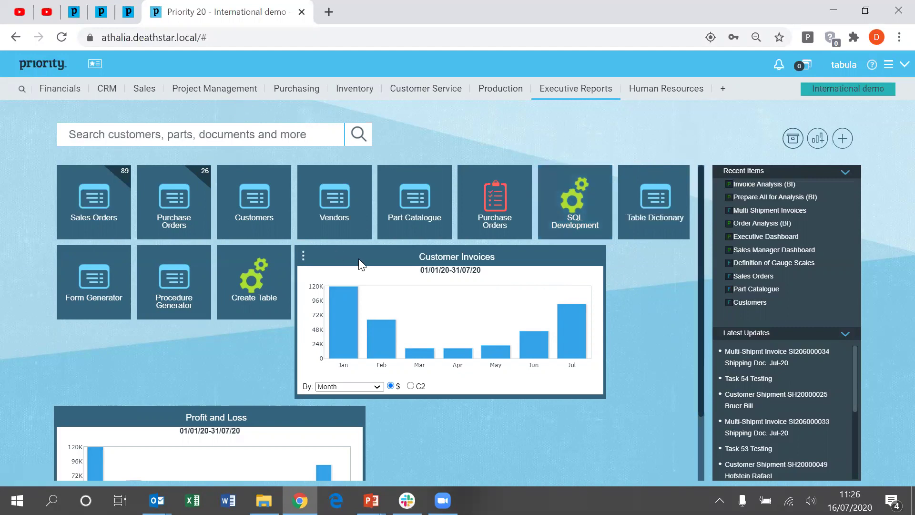
Step: Rearrange the home page so Customer Invoices comes first, with Profit and Loss directly beneath it and the shortcut tiles beside them
left_click_drag(314, 250, 110, 181)
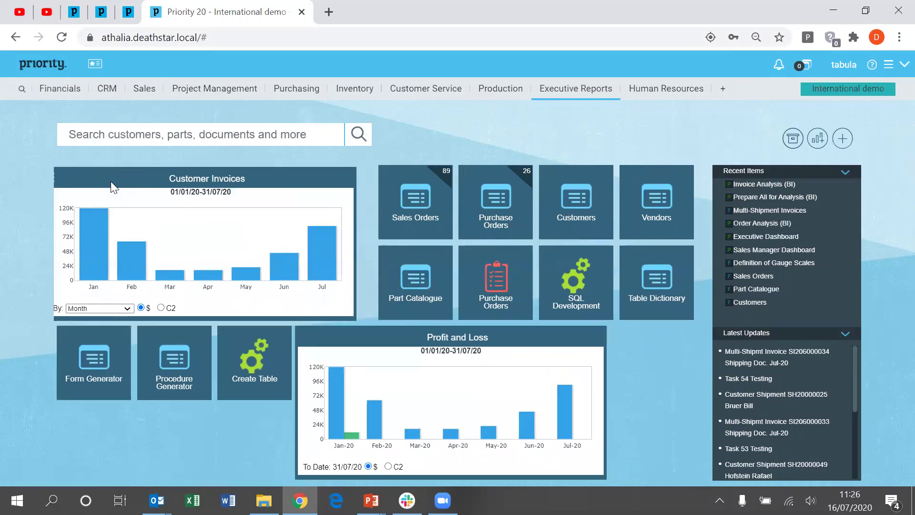
left_click_drag(380, 344, 128, 338)
mouse_move(574, 400)
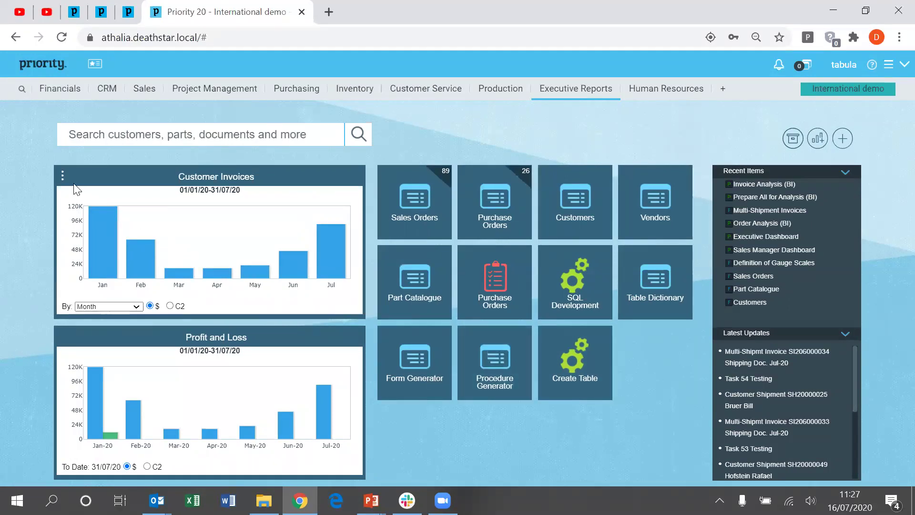
left_click(63, 175)
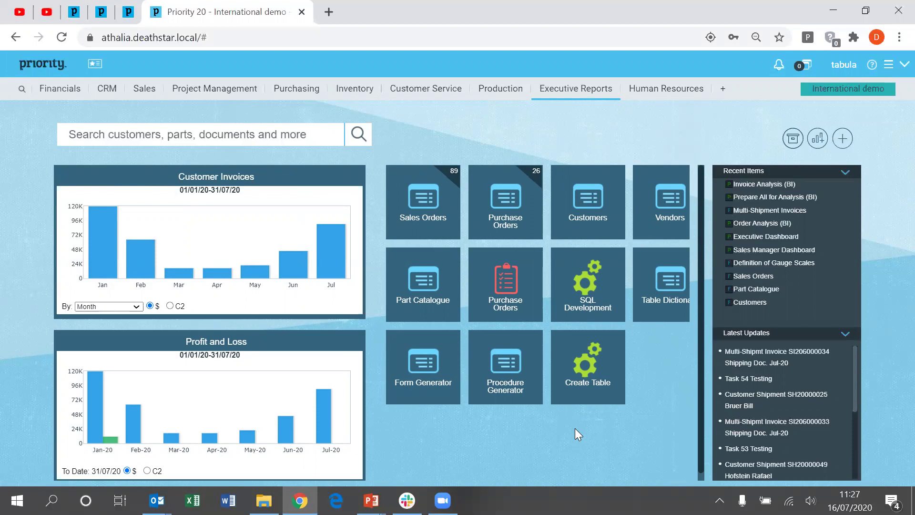
Step: Drill into the January customer invoices by Customer Number and into AY Supplies by Part Number, then return the analysis to its start
left_click(97, 255)
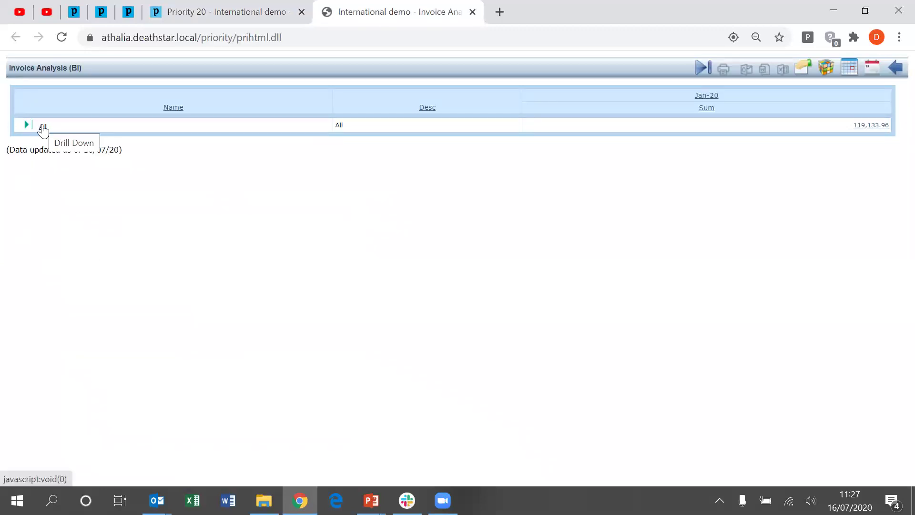
left_click(42, 129)
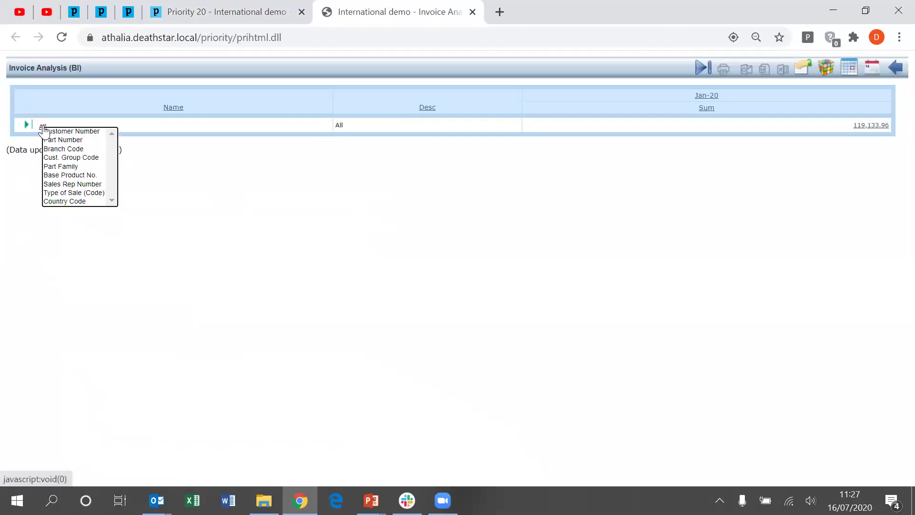
left_click(74, 131)
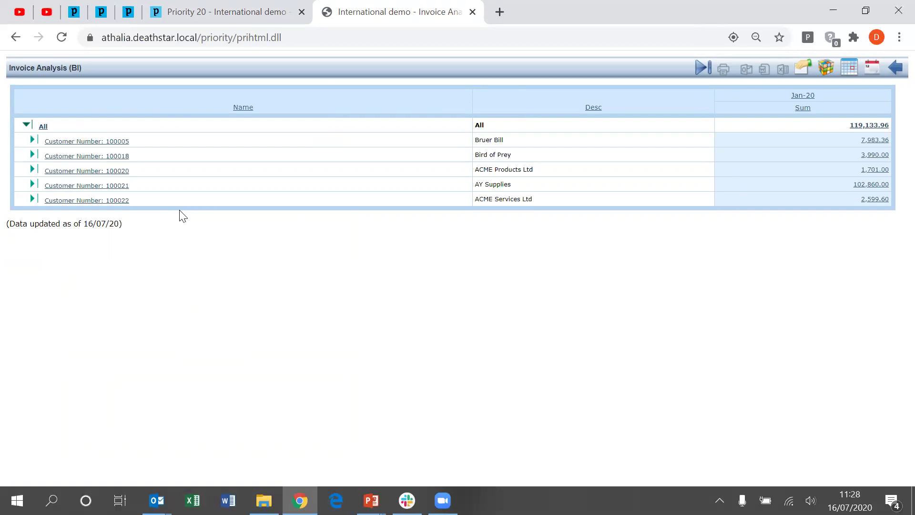
left_click(90, 190)
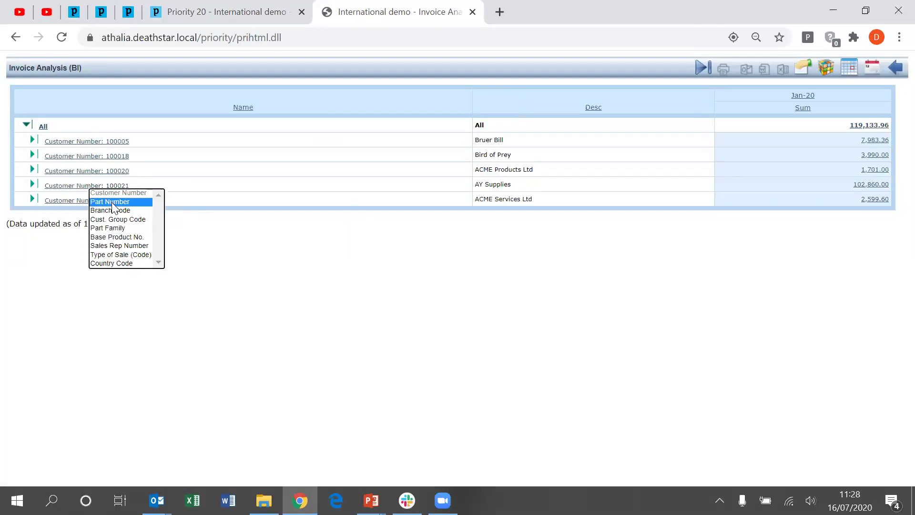
left_click(113, 202)
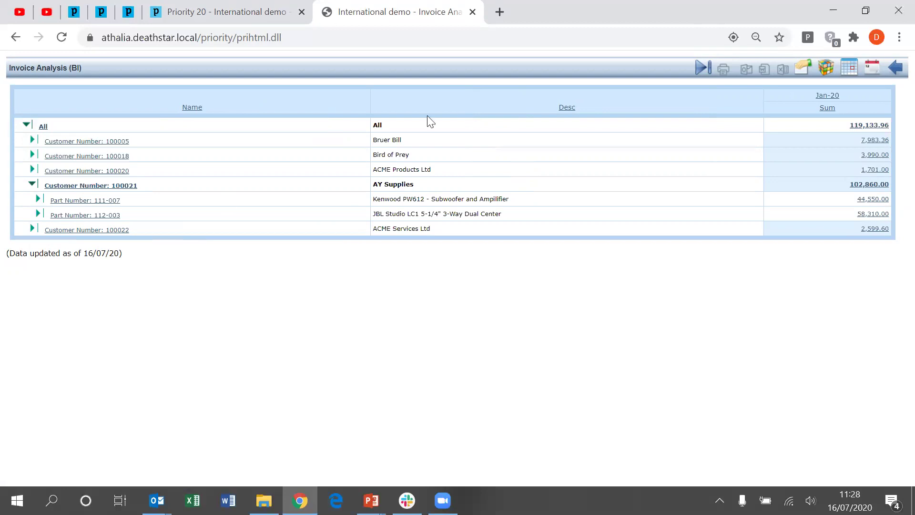
left_click(697, 71)
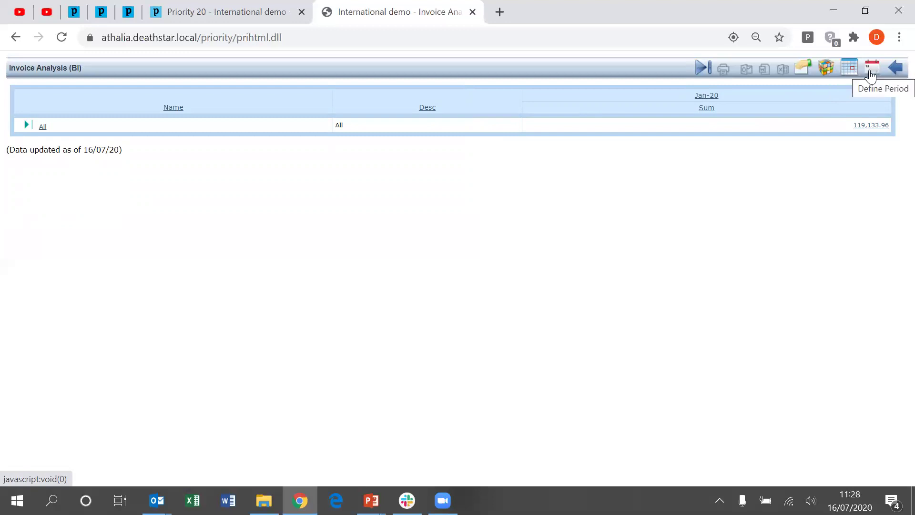
Step: In the invoice analysis's population selection, choose the company International demo and set the start date to 01/01/20
left_click(849, 69)
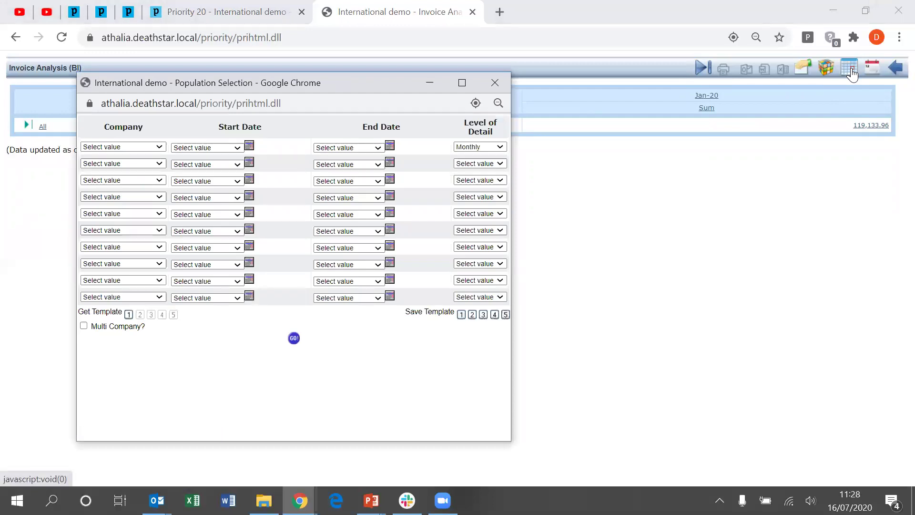
left_click(159, 147)
left_click(134, 232)
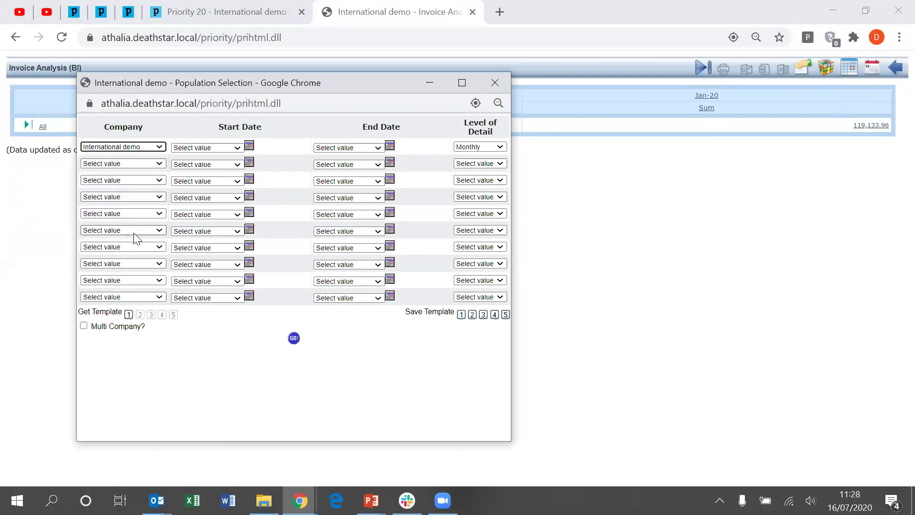
left_click(248, 145)
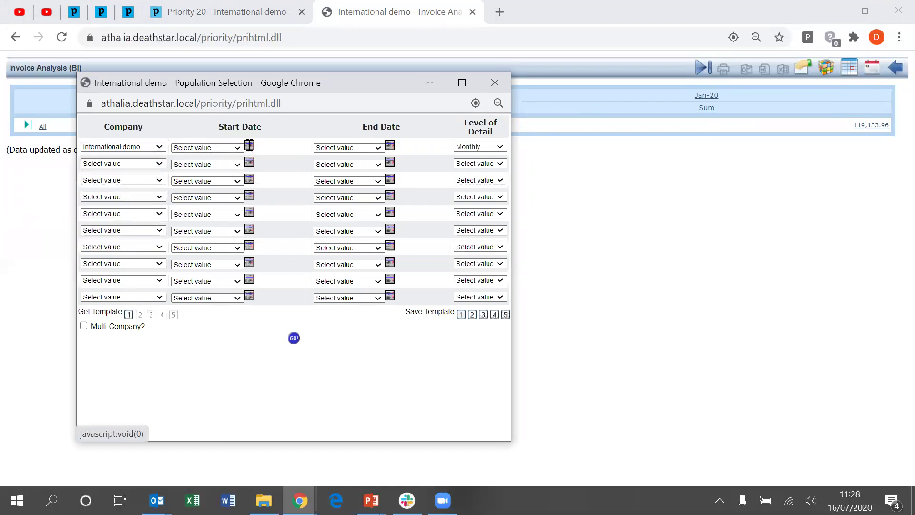
left_click(197, 160)
left_click(197, 161)
left_click(198, 160)
left_click(198, 160)
left_click(198, 161)
left_click(198, 161)
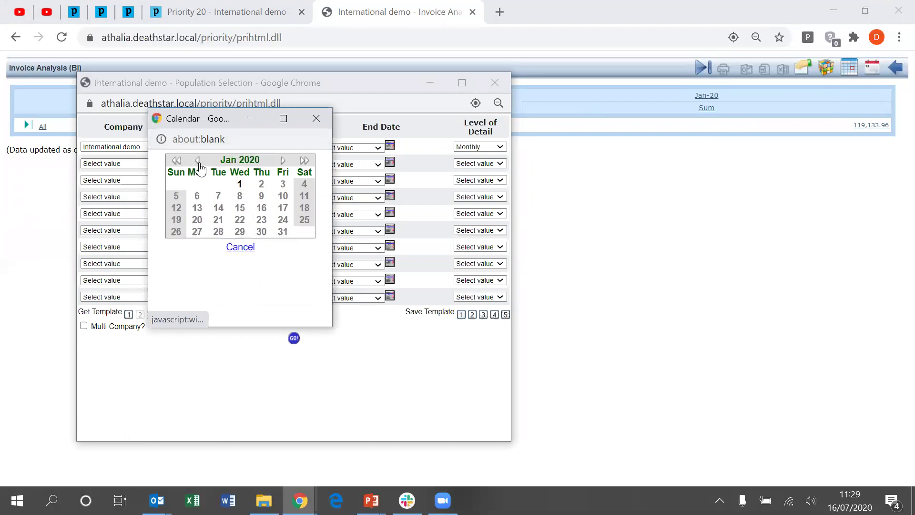
left_click(239, 185)
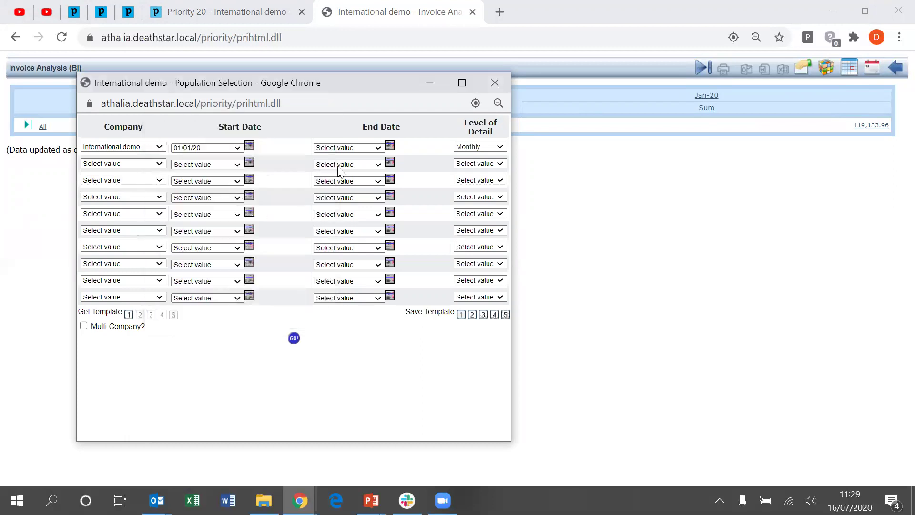
Step: Set the population's end date to 31/07/20 and run the monthly invoice analysis
left_click(390, 145)
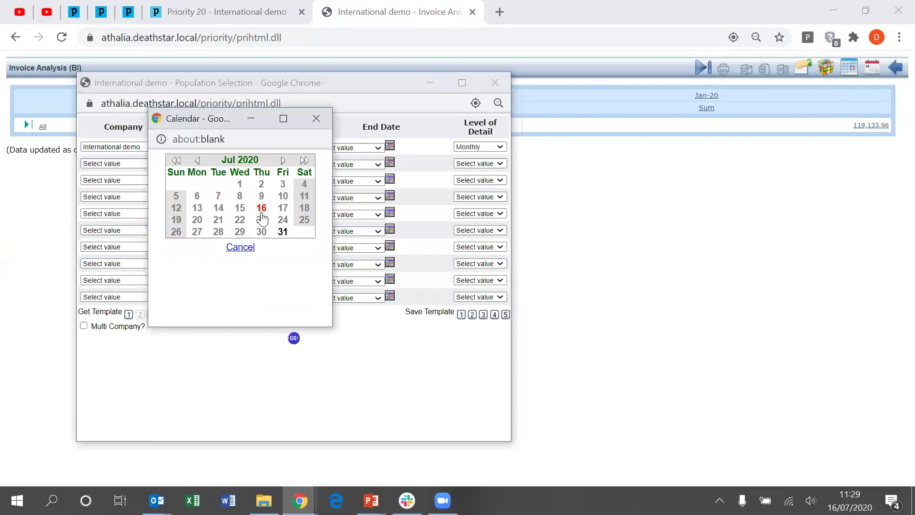
left_click(282, 232)
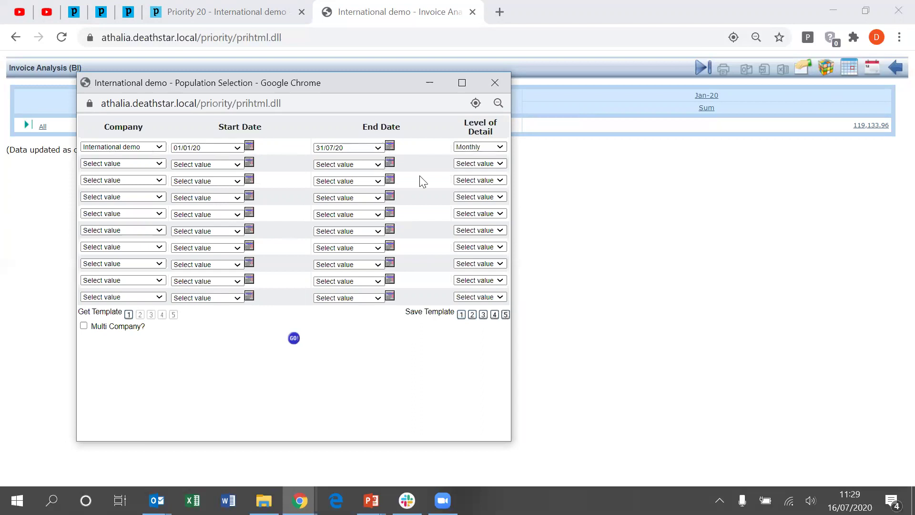
left_click(294, 338)
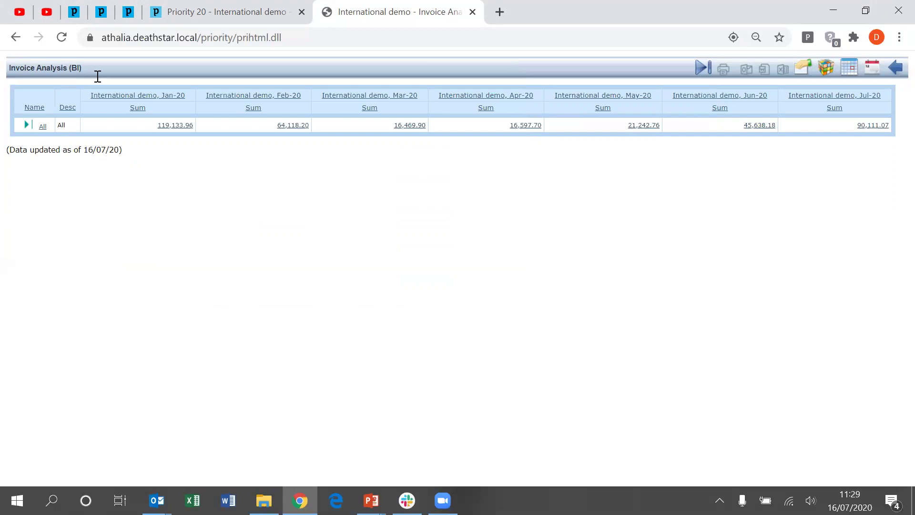
Step: Break the monthly invoice totals down by Customer Number, then close the invoice analysis
left_click(42, 127)
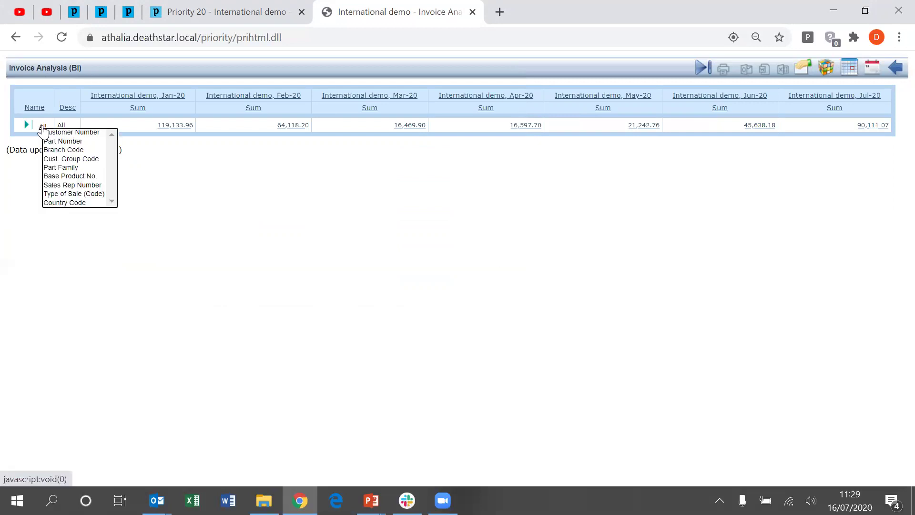
left_click(69, 133)
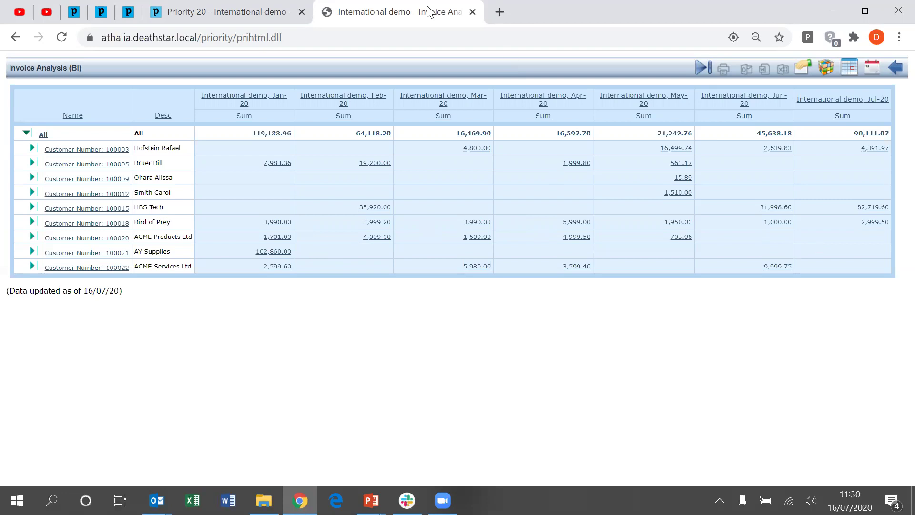
left_click(472, 11)
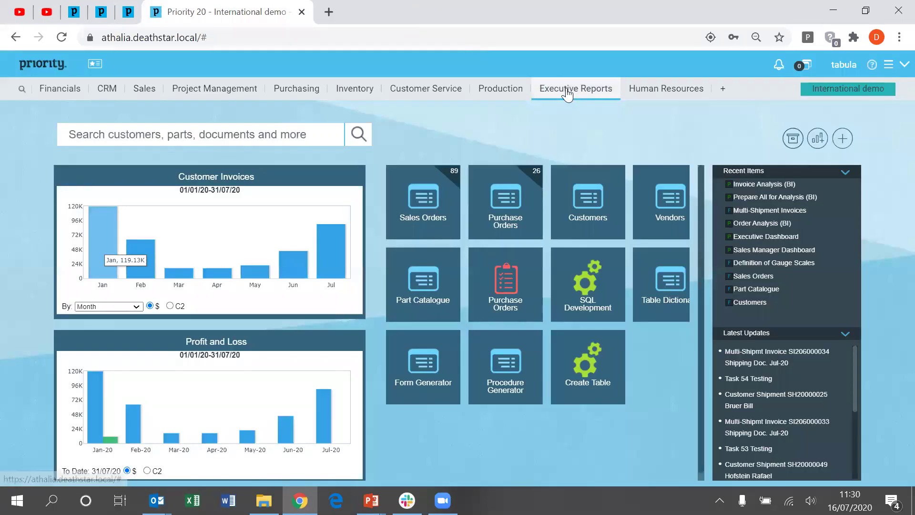
Step: Open the Executive Dashboard from the Financials executive reports
left_click(567, 94)
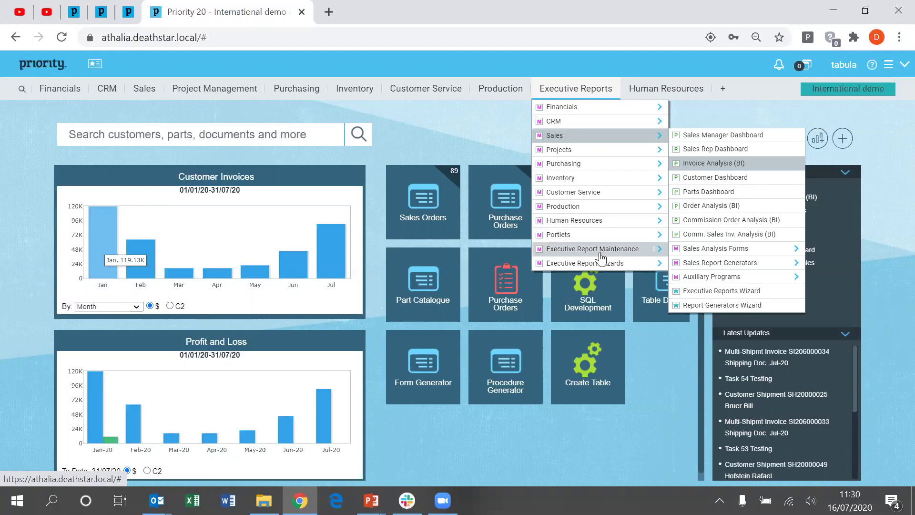
mouse_move(600, 253)
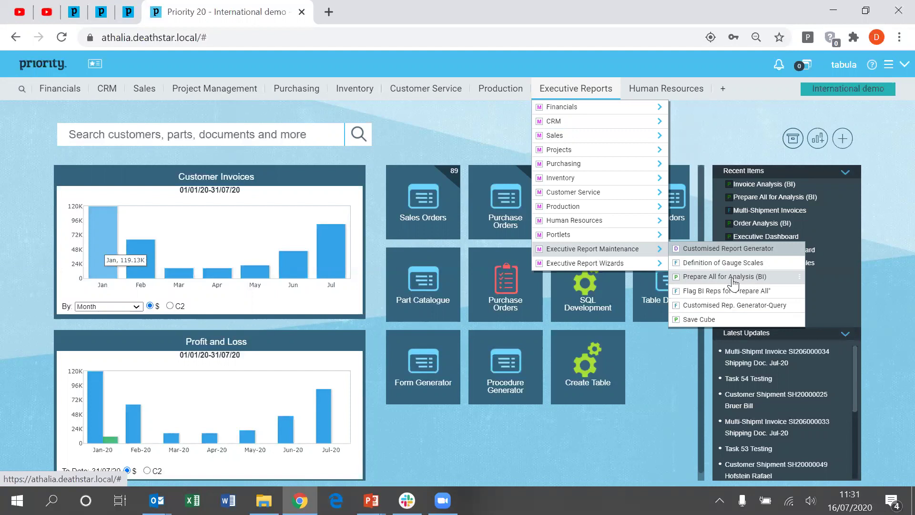
mouse_move(589, 109)
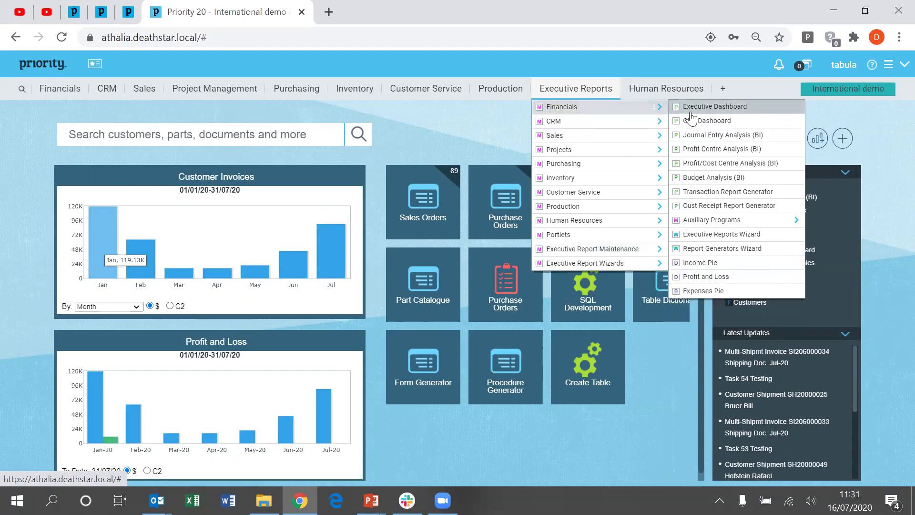
left_click(720, 106)
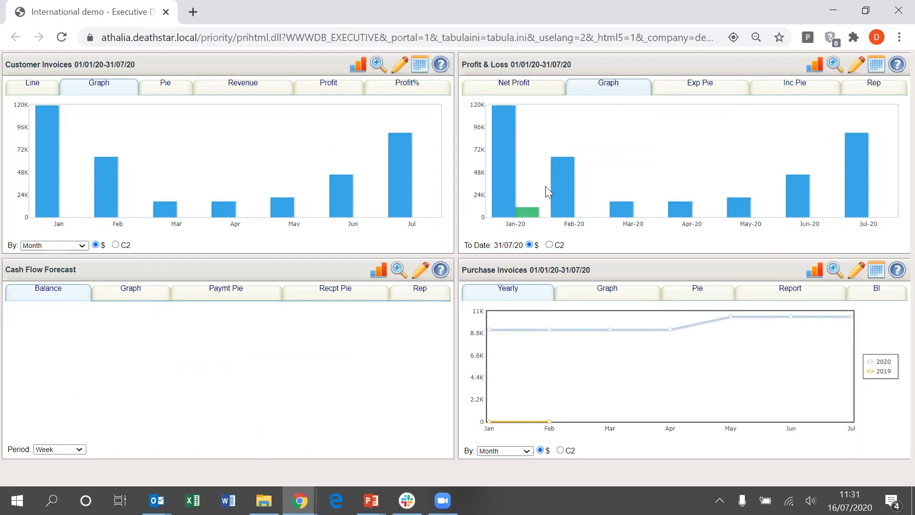
Step: Redesign the dashboard by replacing the Cash Flow and Purchase Invoices web parts with Sales Orders and Purchase Orders
left_click(399, 66)
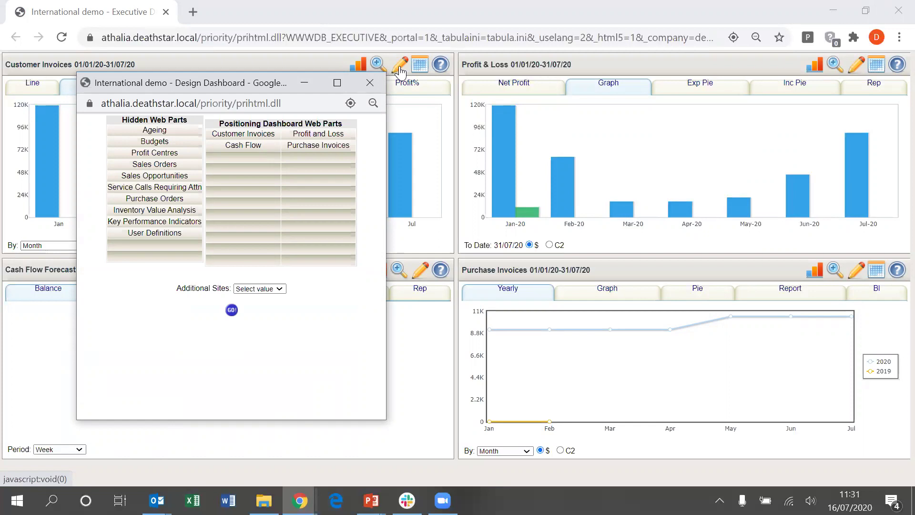
left_click_drag(253, 148, 151, 245)
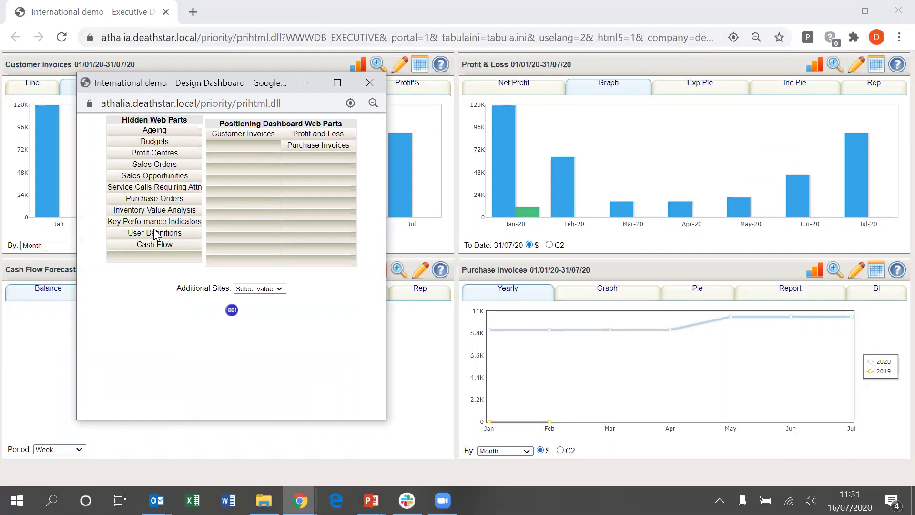
left_click_drag(159, 165, 136, 168)
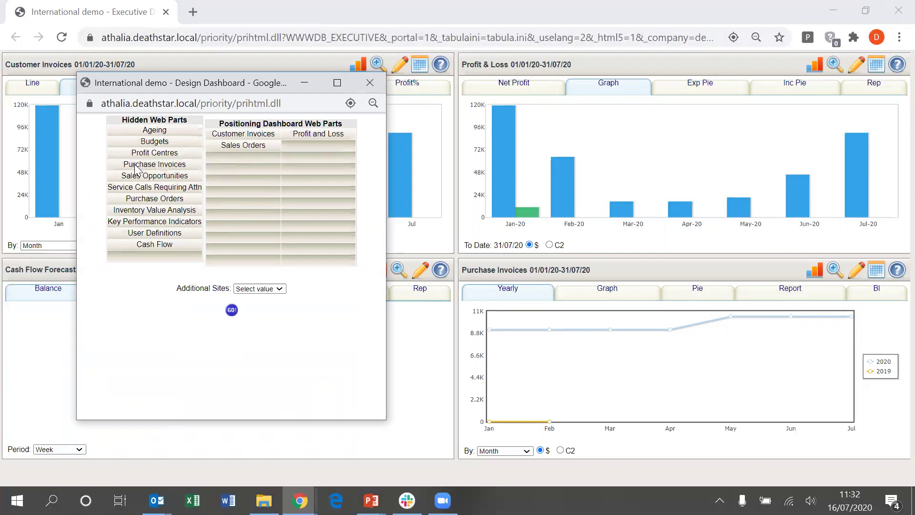
left_click_drag(157, 201, 299, 146)
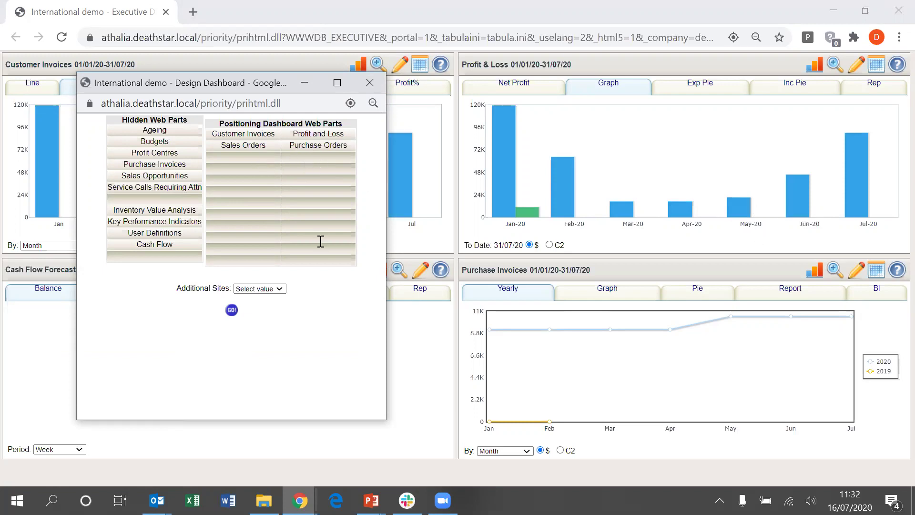
left_click(231, 311)
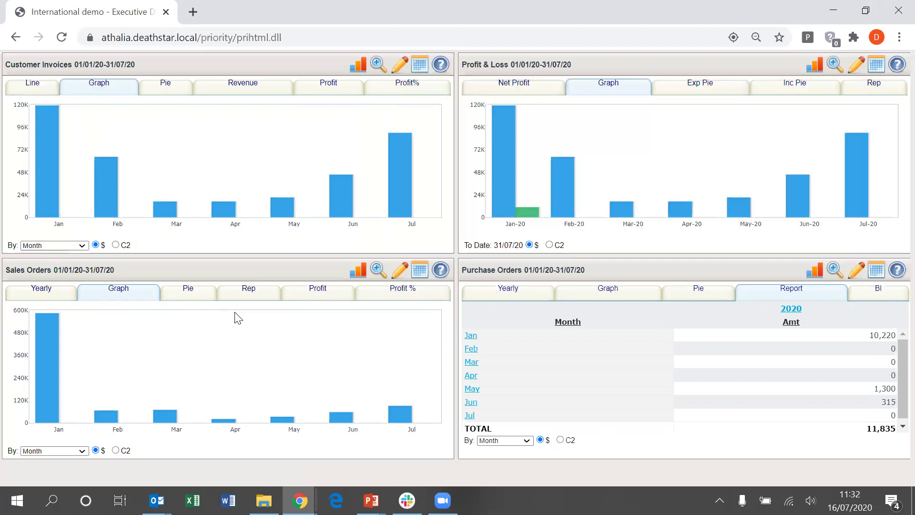
Step: Display the dashboard's Customer Invoices as a pie chart and open the invoice analysis for its Jun-20 slice
left_click(163, 85)
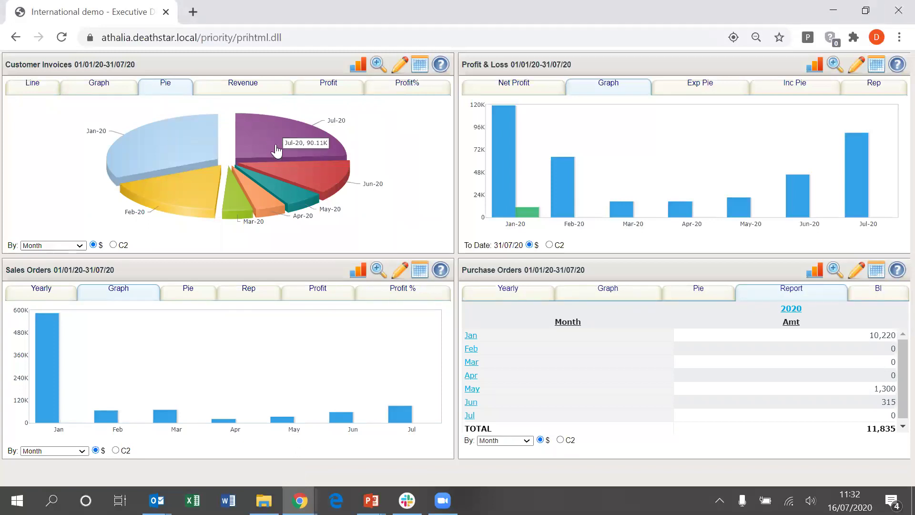
left_click(292, 174)
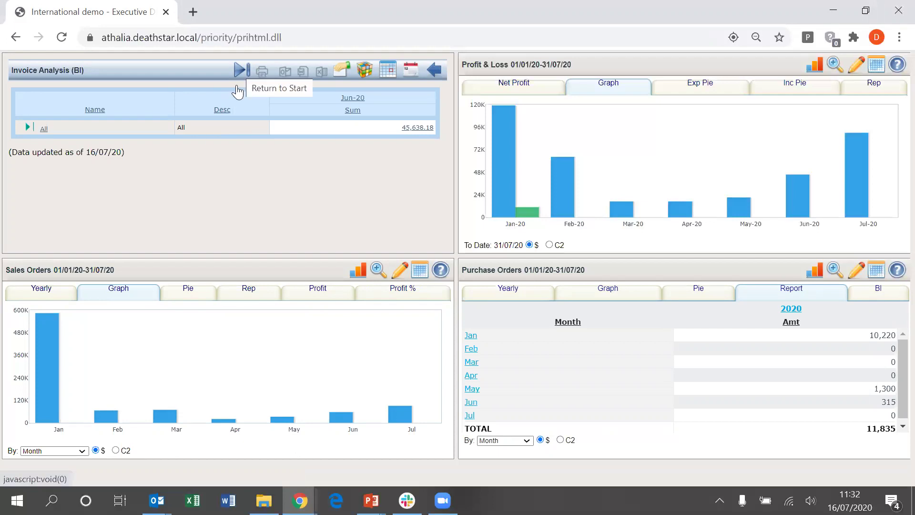
Step: Return from the invoice analysis, show the Customer Invoices profit table, and view February's profit gauge before closing it
left_click(433, 70)
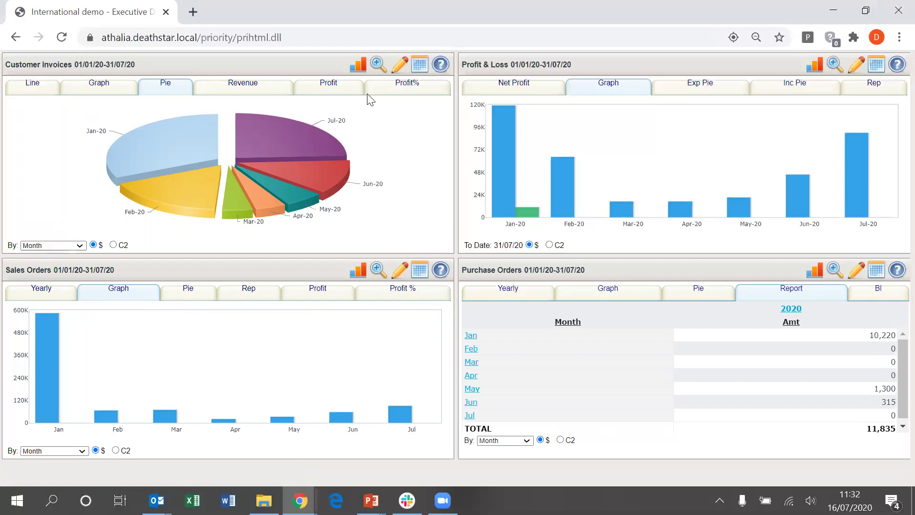
left_click(329, 91)
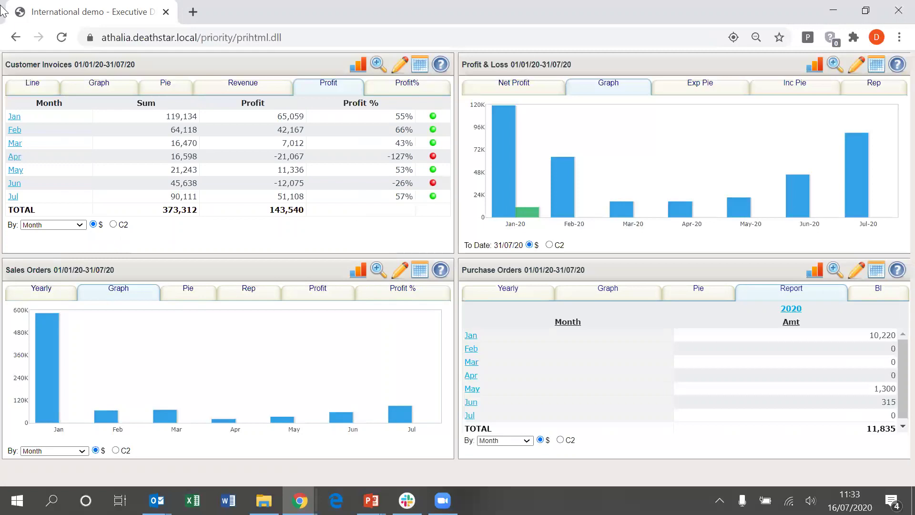
left_click(433, 130)
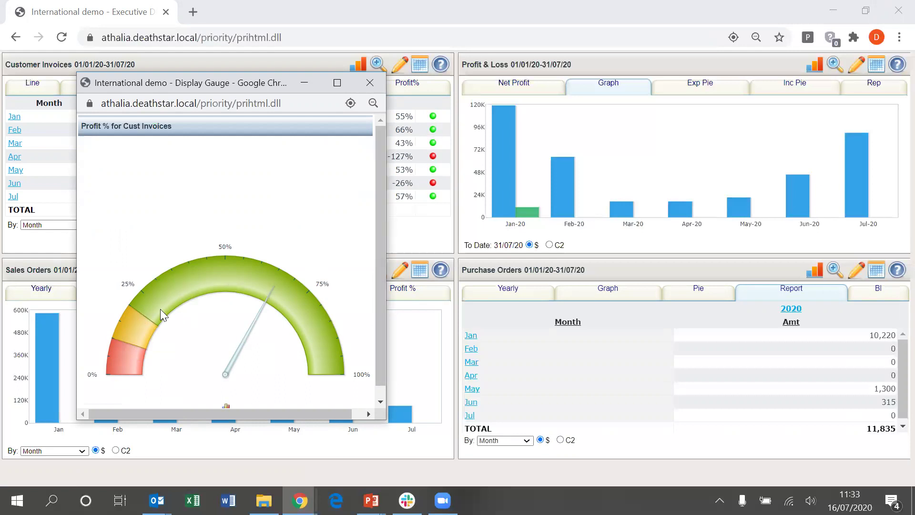
left_click(368, 86)
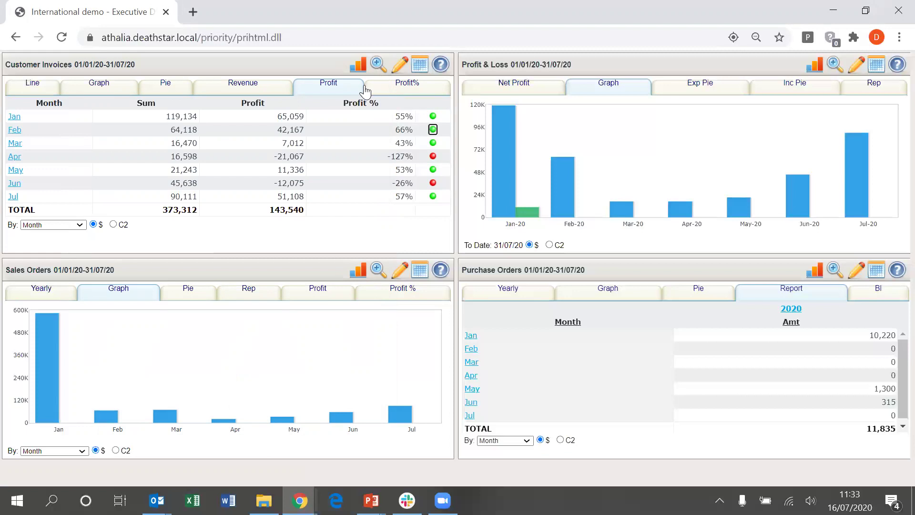
Step: Display the dashboard's Customer Invoices as a graph, leaving the dashboard design unchanged
left_click(399, 71)
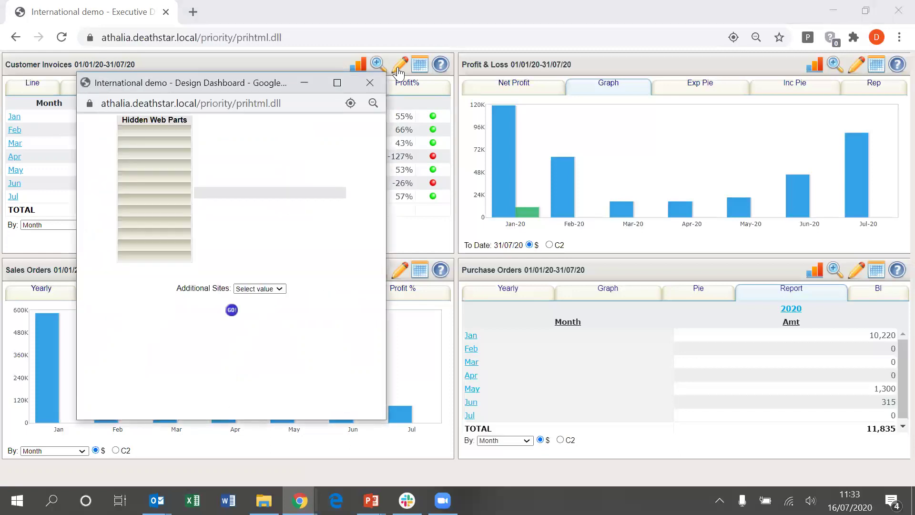
left_click(370, 82)
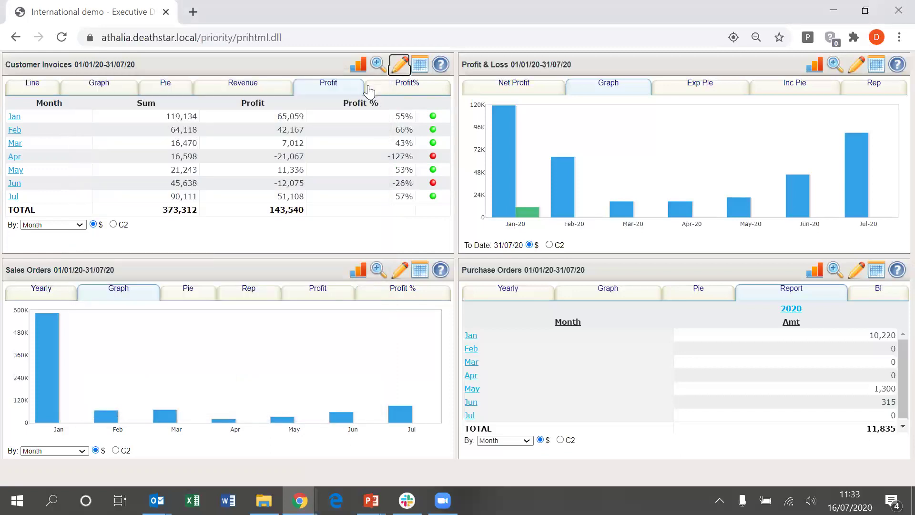
left_click(110, 90)
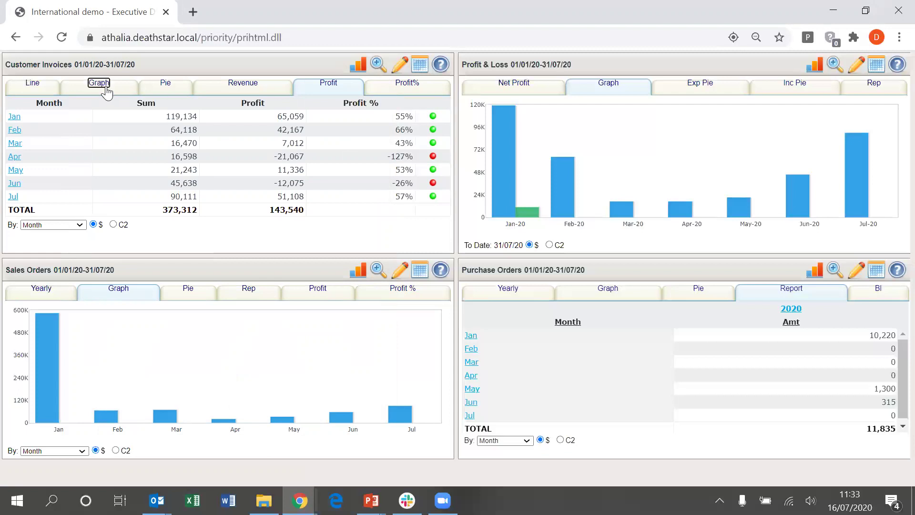
left_click(399, 65)
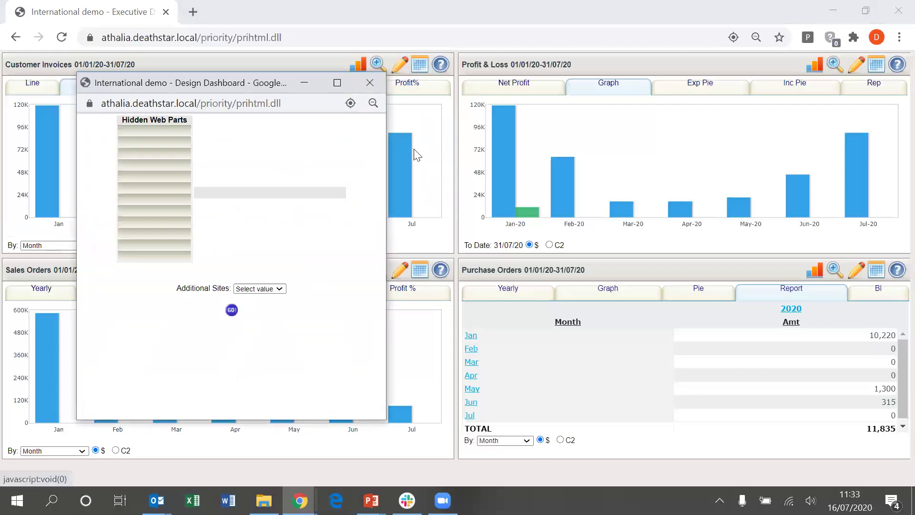
left_click(370, 83)
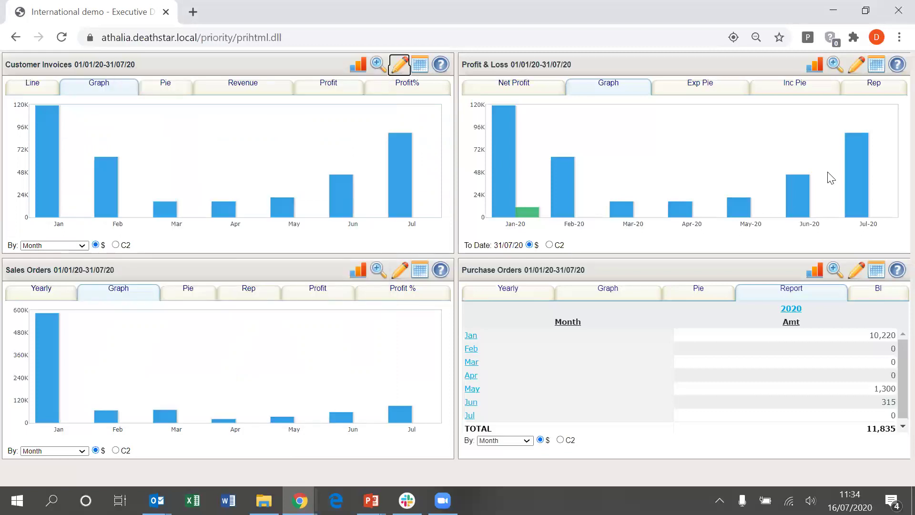
Step: Redesign the dashboard by adding the hidden Key Performance Indicators web part below Sales Orders
left_click(856, 67)
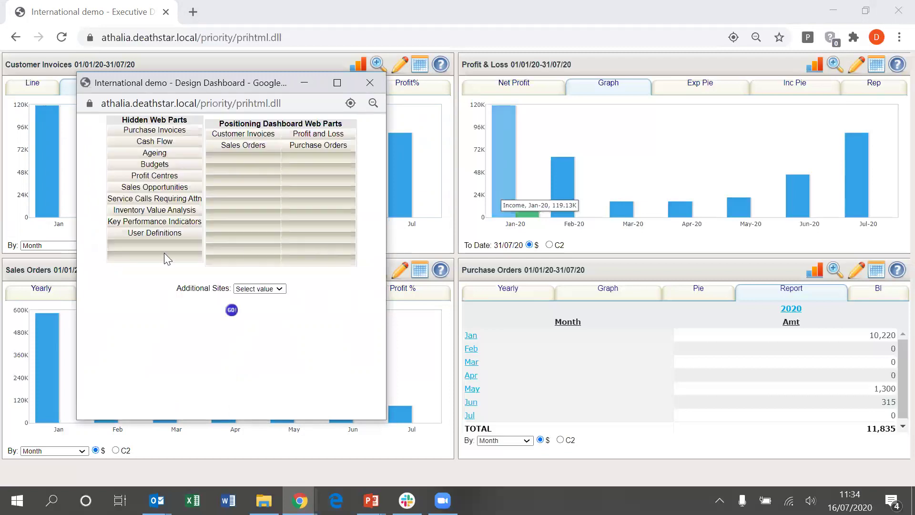
left_click_drag(137, 227, 223, 161)
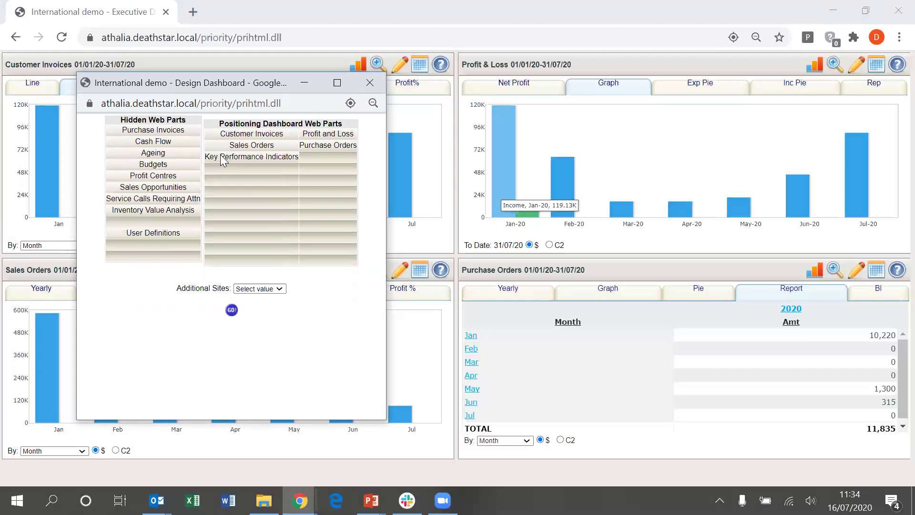
left_click(233, 312)
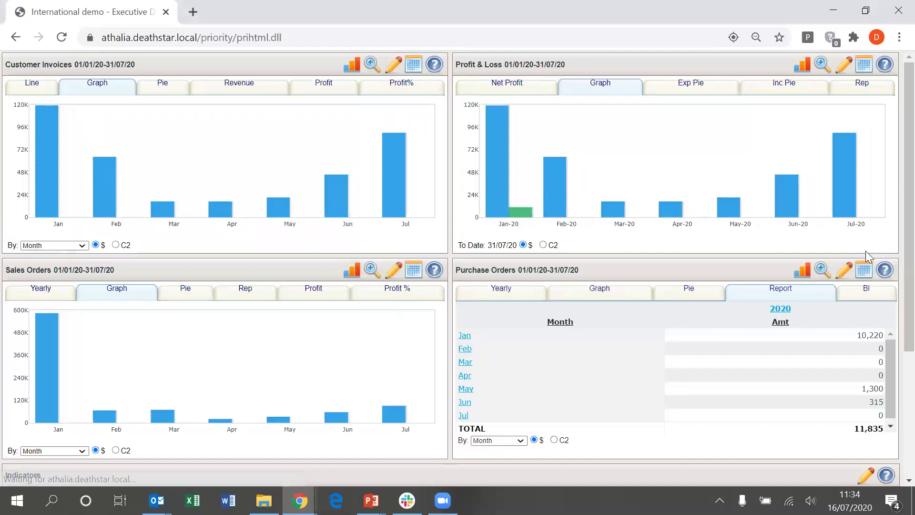
Step: Start a new indicator in the Indicators web part, based on Sales Orders and displaying the Sum value
scroll(895, 174, "down", 4)
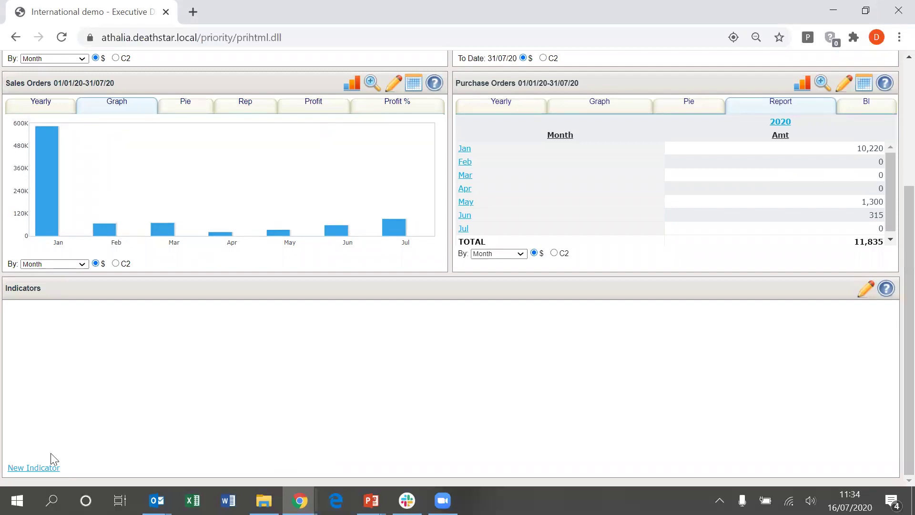
left_click(34, 467)
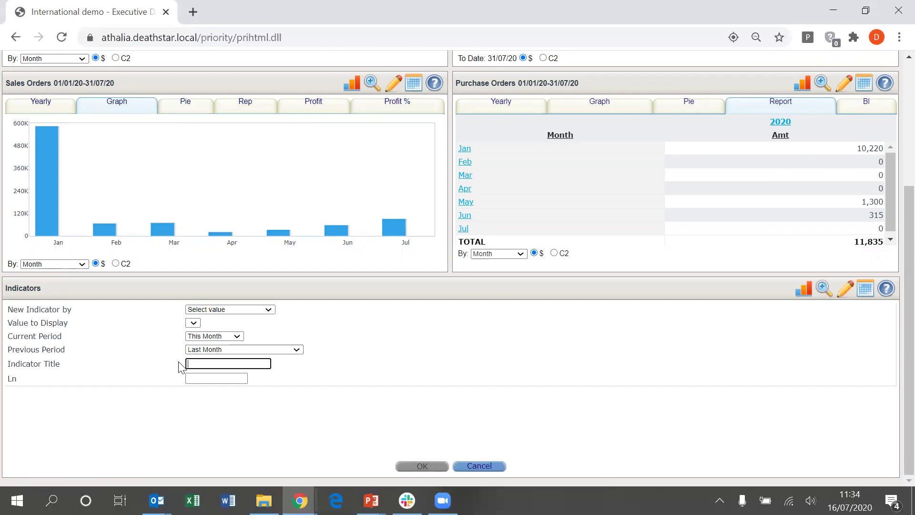
left_click(269, 310)
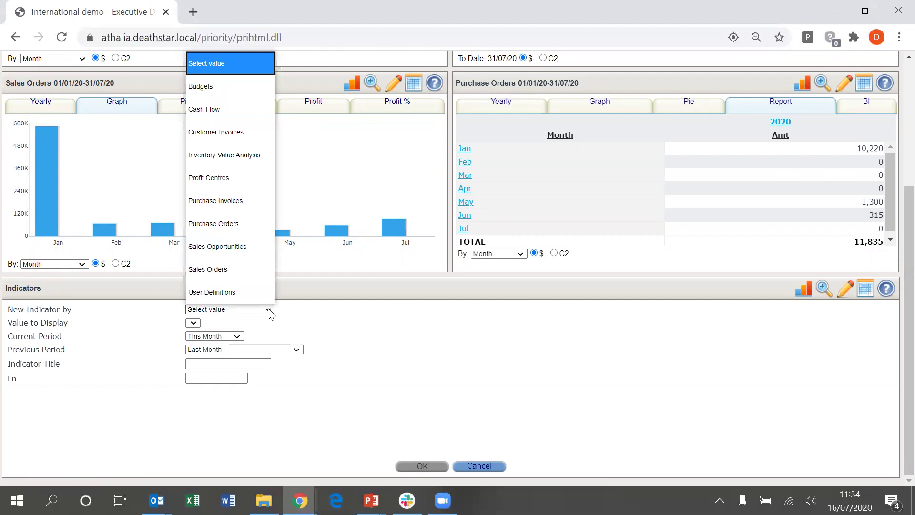
left_click(241, 269)
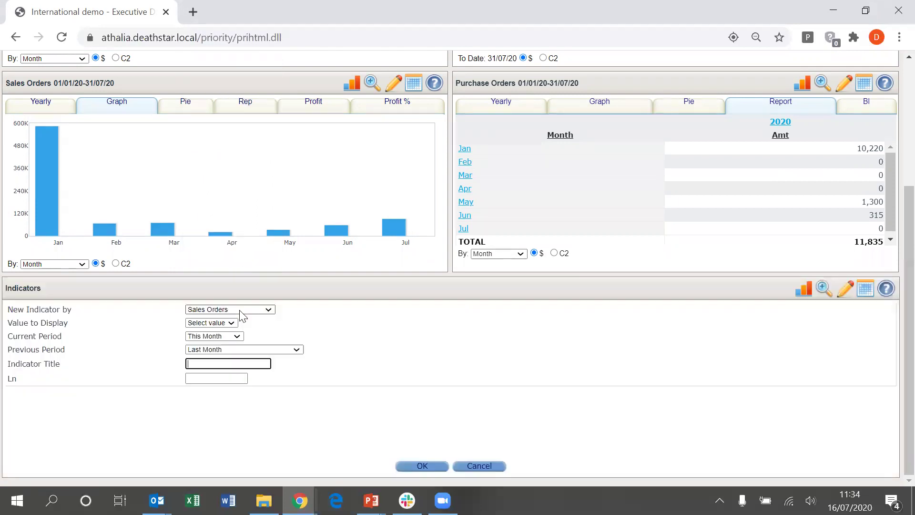
left_click(233, 323)
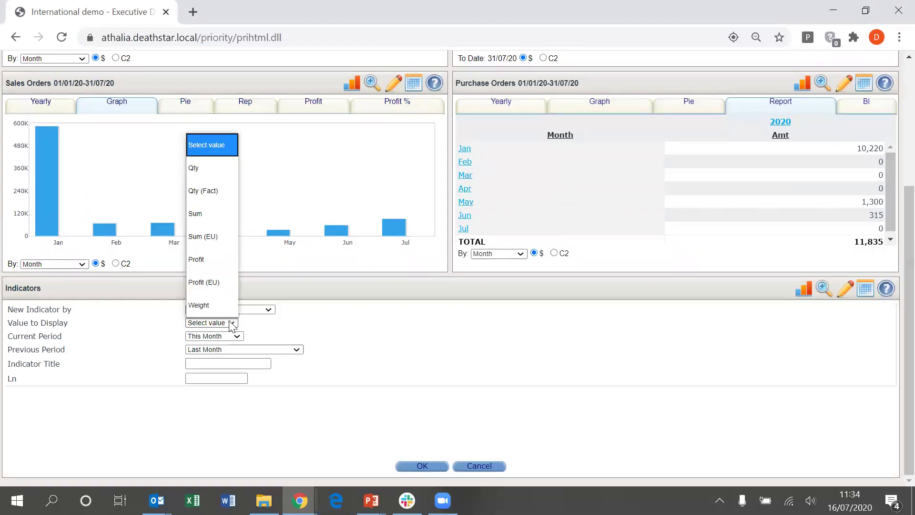
left_click(216, 214)
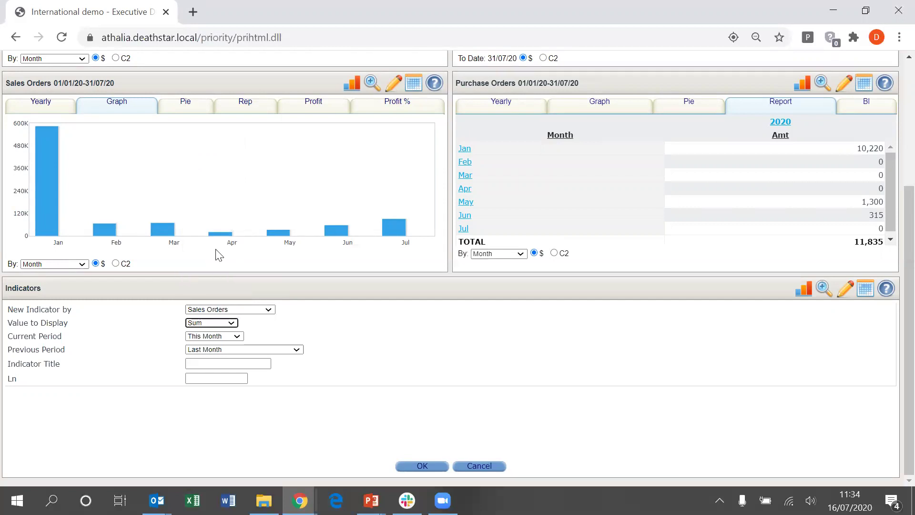
Step: Set the new indicator's current period to This Quarter and its previous period to Last Quarter
left_click(237, 336)
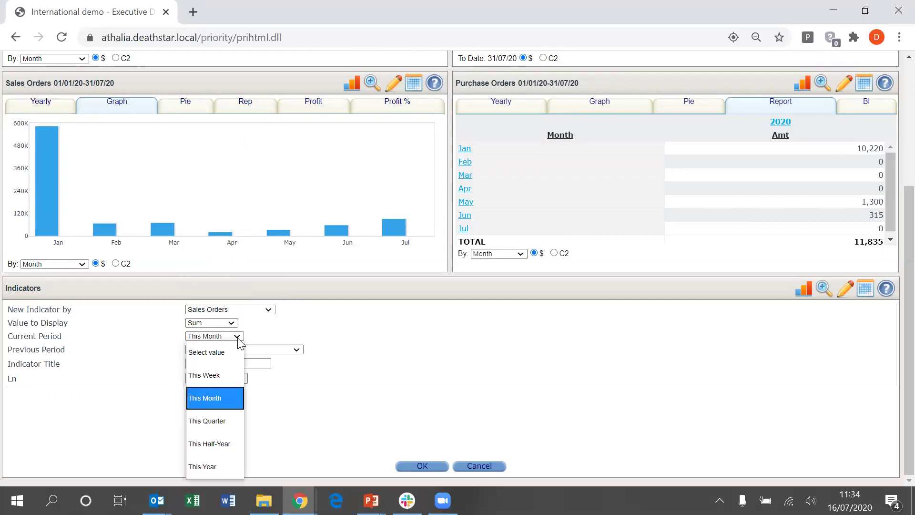
left_click(233, 423)
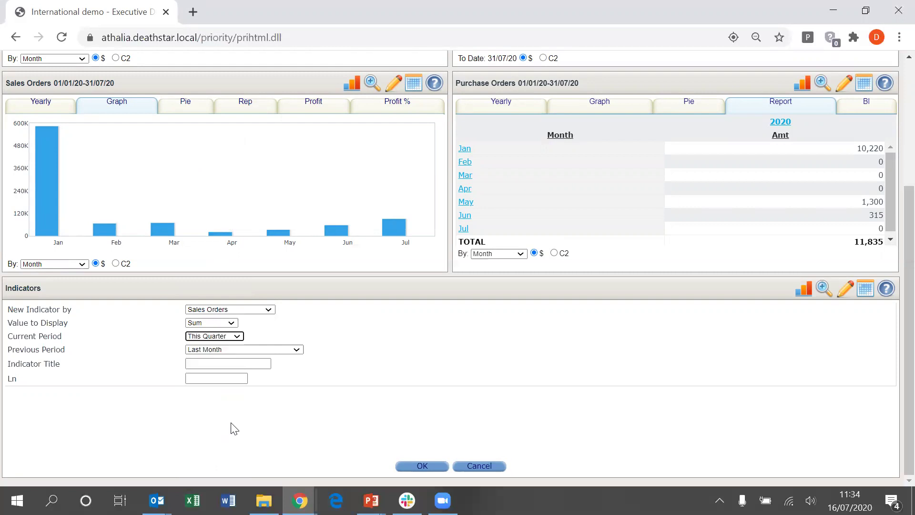
left_click(297, 351)
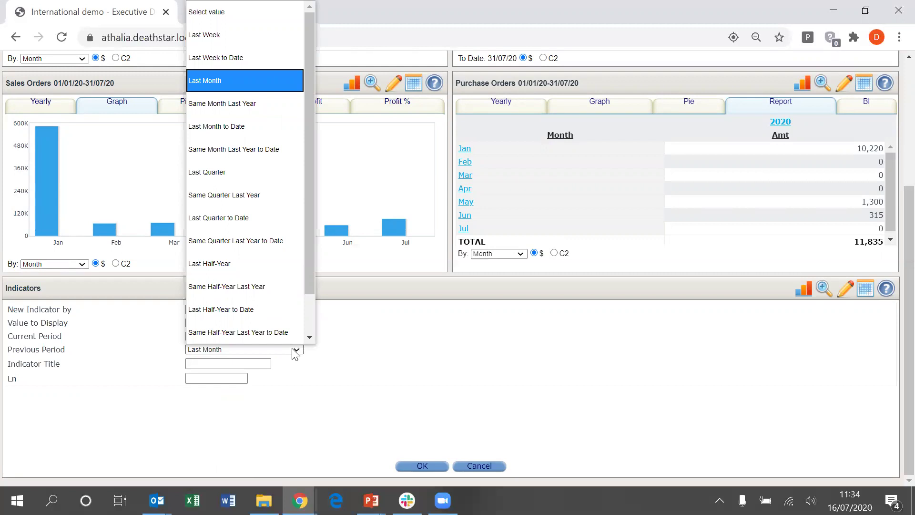
scroll(265, 241, "down", 1)
scroll(265, 241, "up", 1)
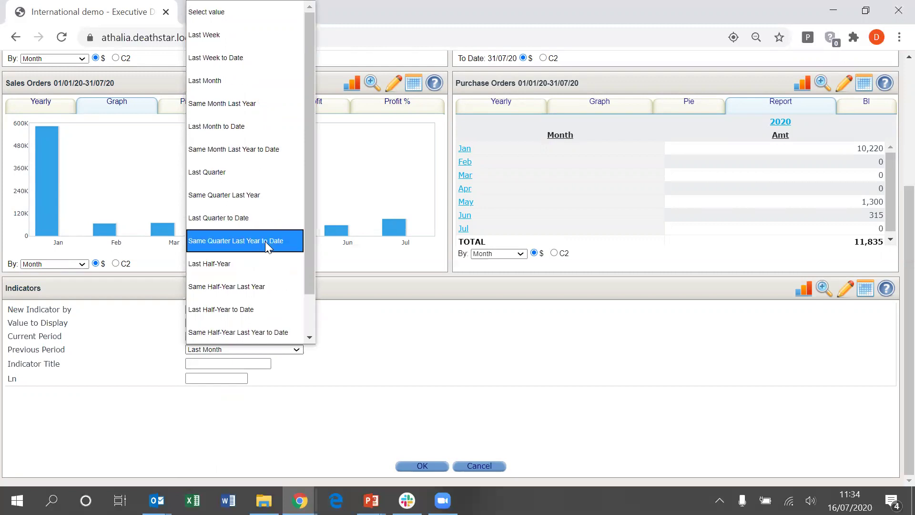
left_click(241, 171)
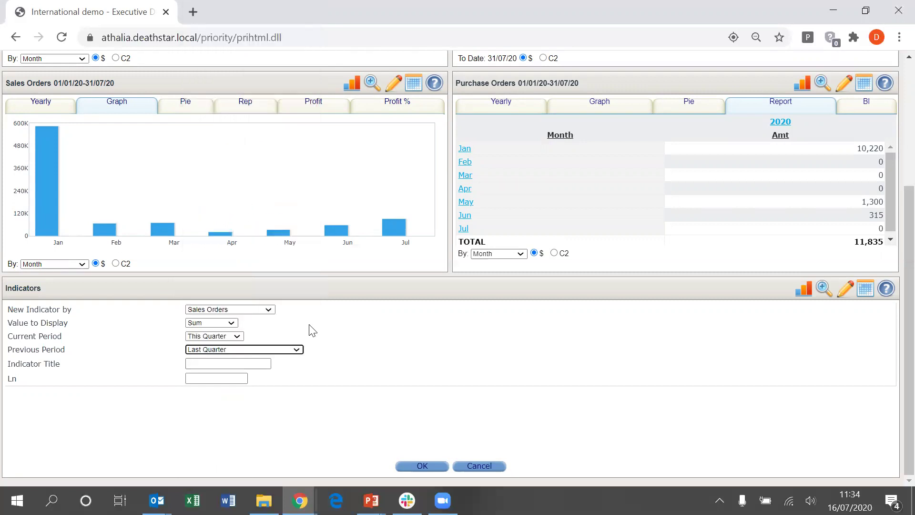
Step: Title the new indicator SO Profit and save it
left_click(253, 363)
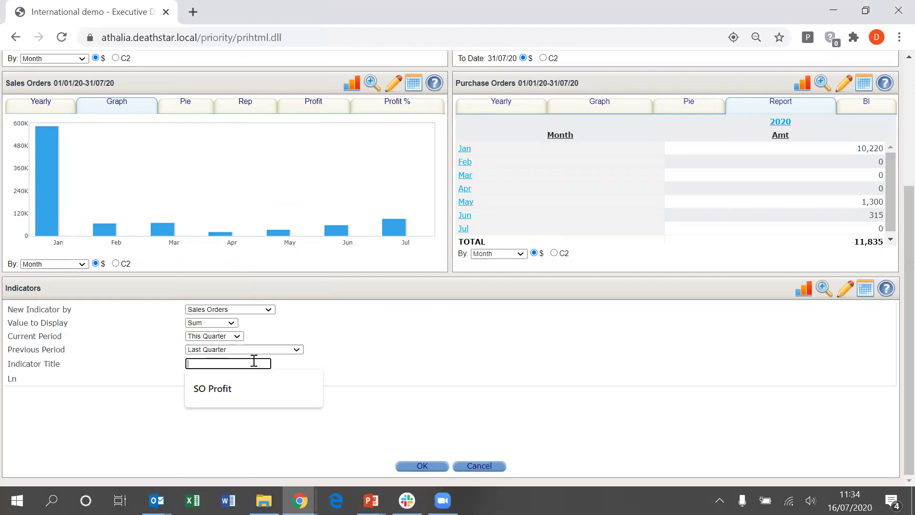
key("Down")
left_click(234, 388)
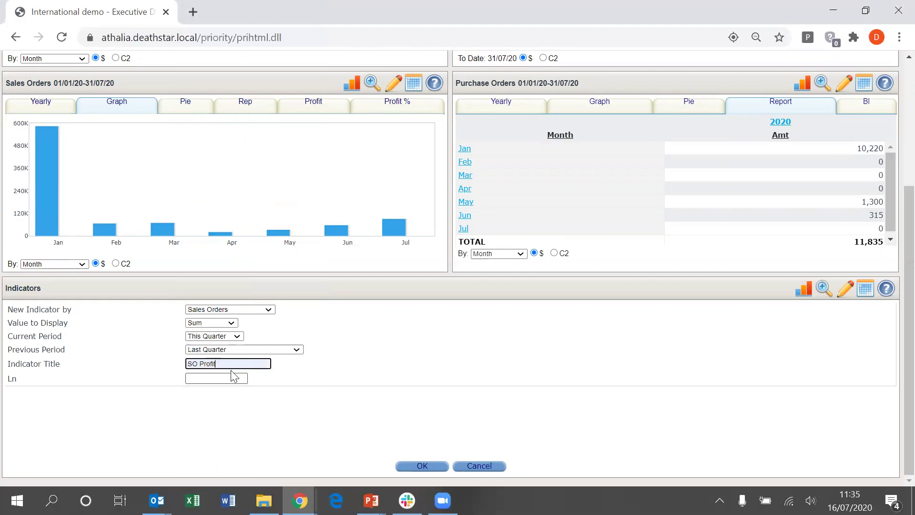
left_click(420, 463)
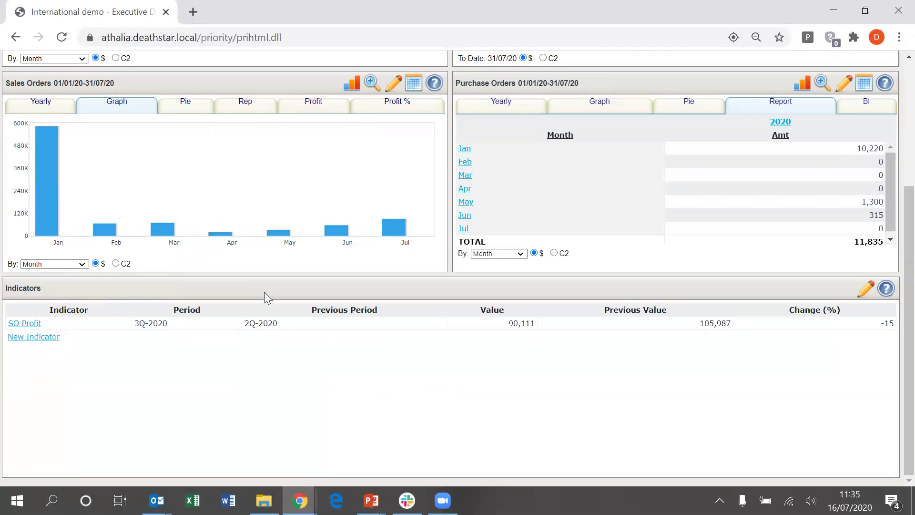
Step: Close the Executive Dashboard and open Order Analysis (BI) from the Sales executive reports
left_click(166, 12)
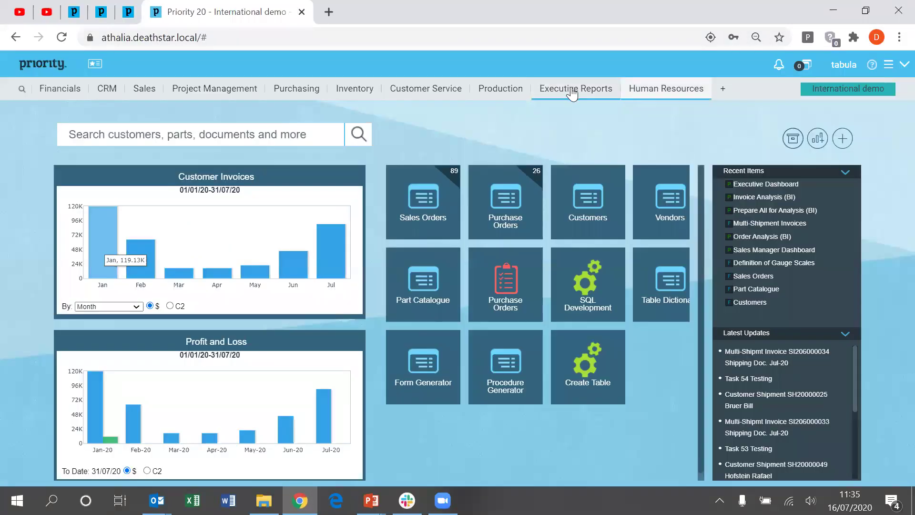
left_click(574, 88)
mouse_move(574, 138)
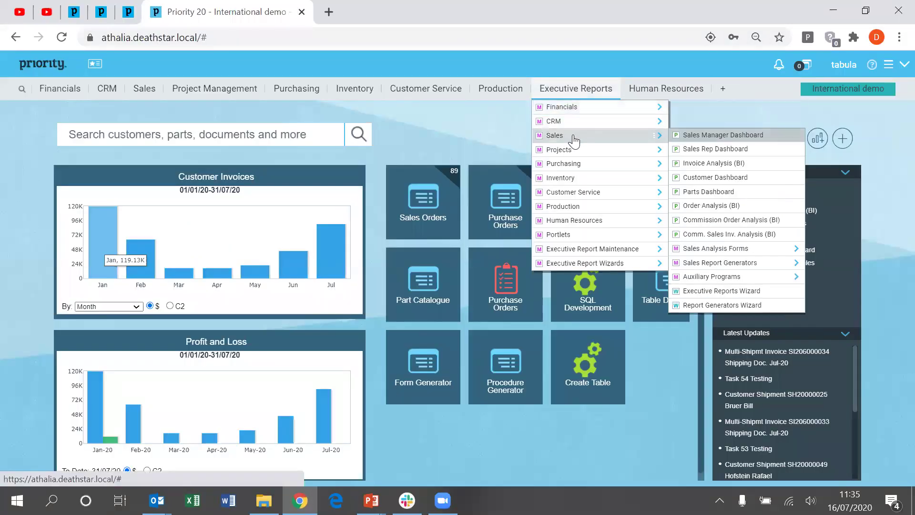
left_click(713, 206)
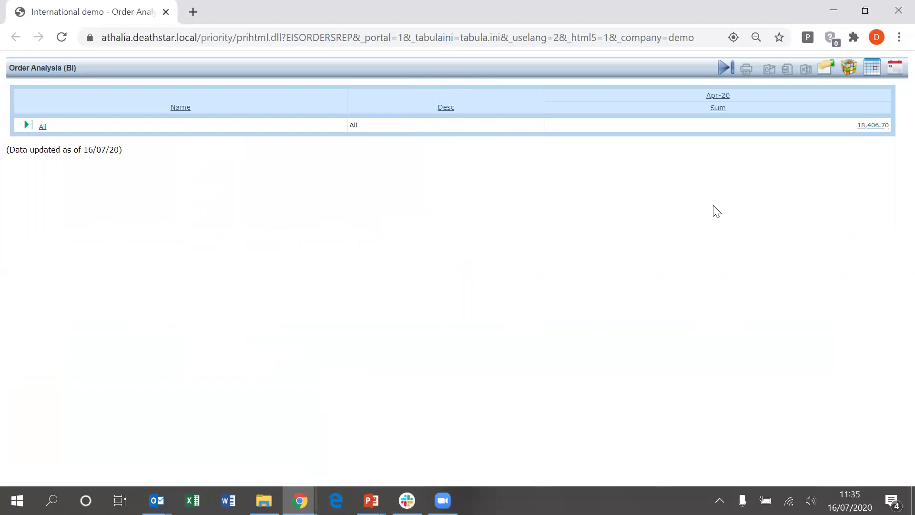
Step: Break the Apr-20 order total down by Customer Number, and drill into the Bird of Prey customer by Part Number
left_click(45, 126)
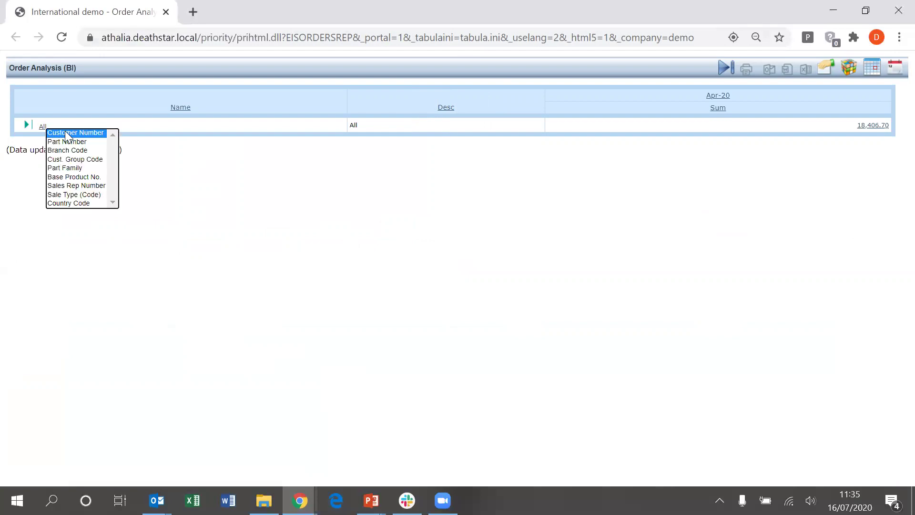
left_click(65, 132)
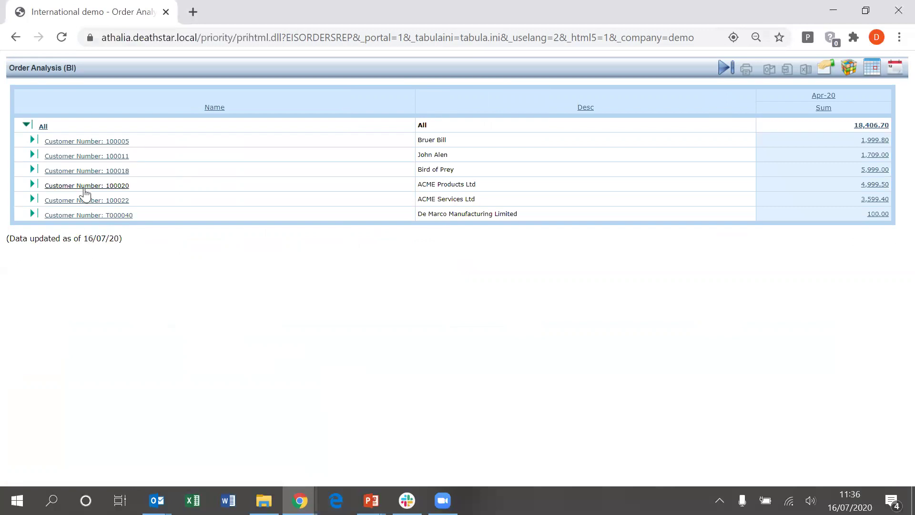
left_click(106, 172)
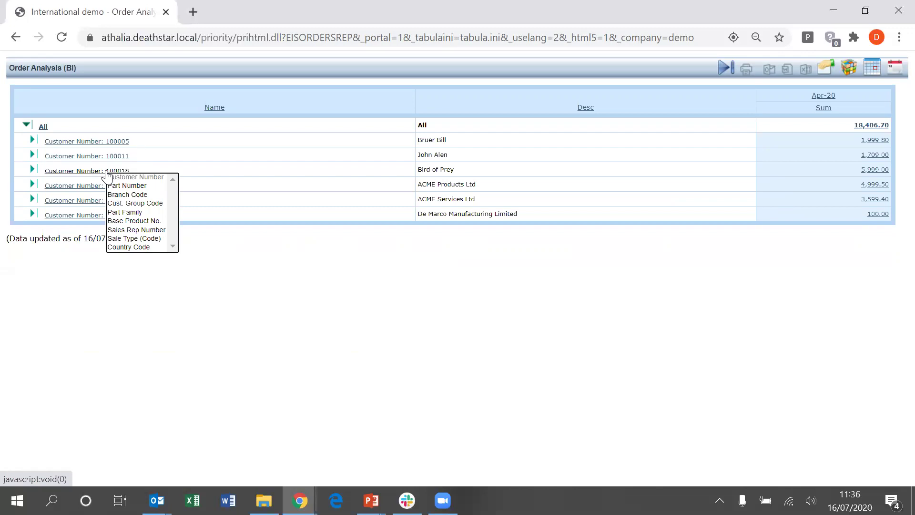
left_click(129, 186)
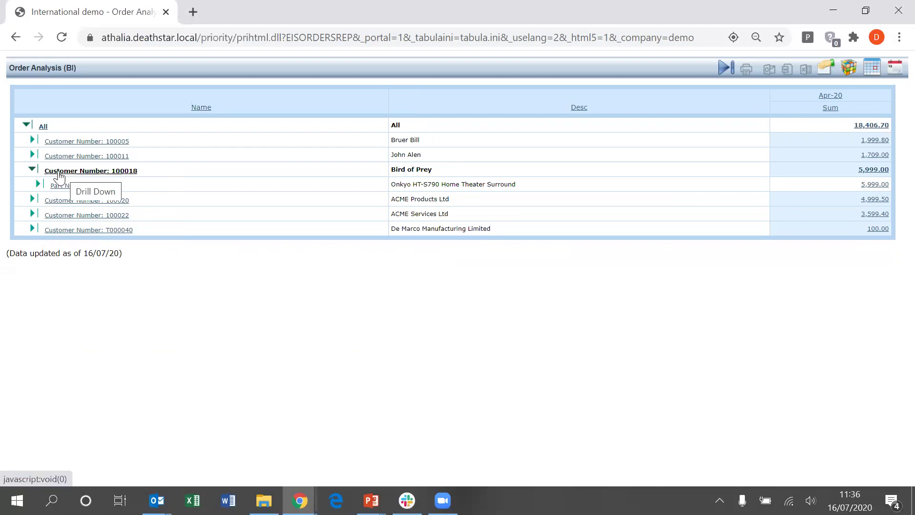
Step: Reset the order analysis to its starting view and break the Apr-20 total down by Part Family
left_click(725, 68)
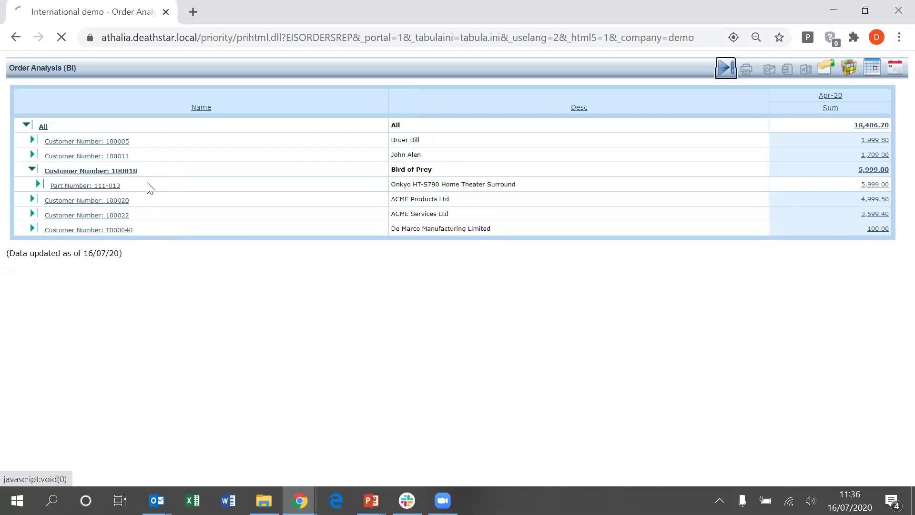
left_click(46, 130)
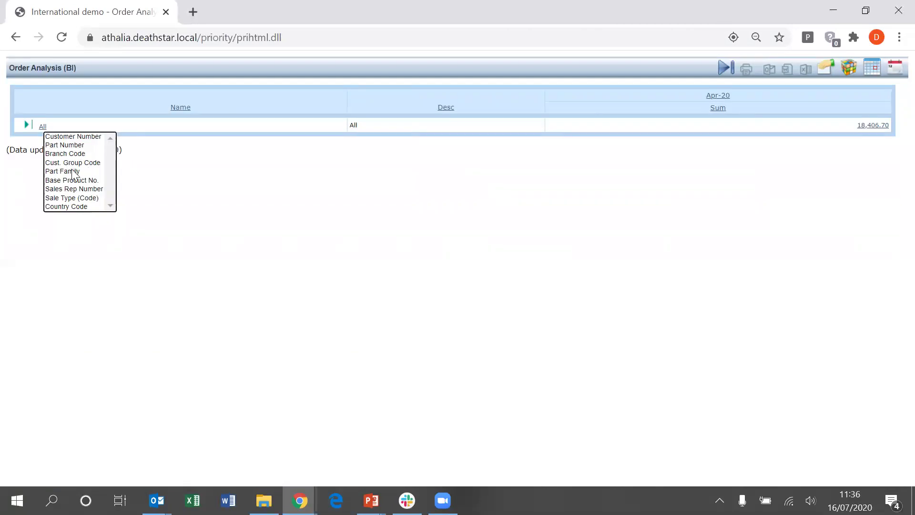
left_click(97, 171)
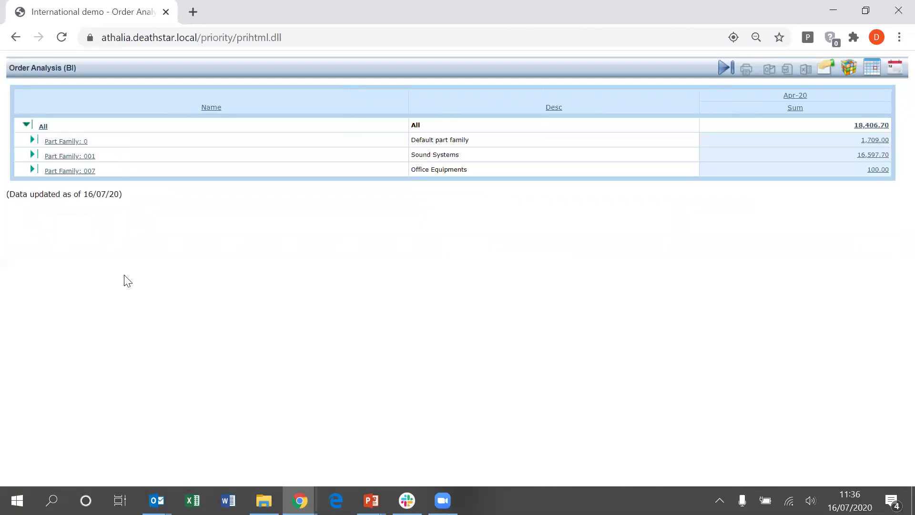